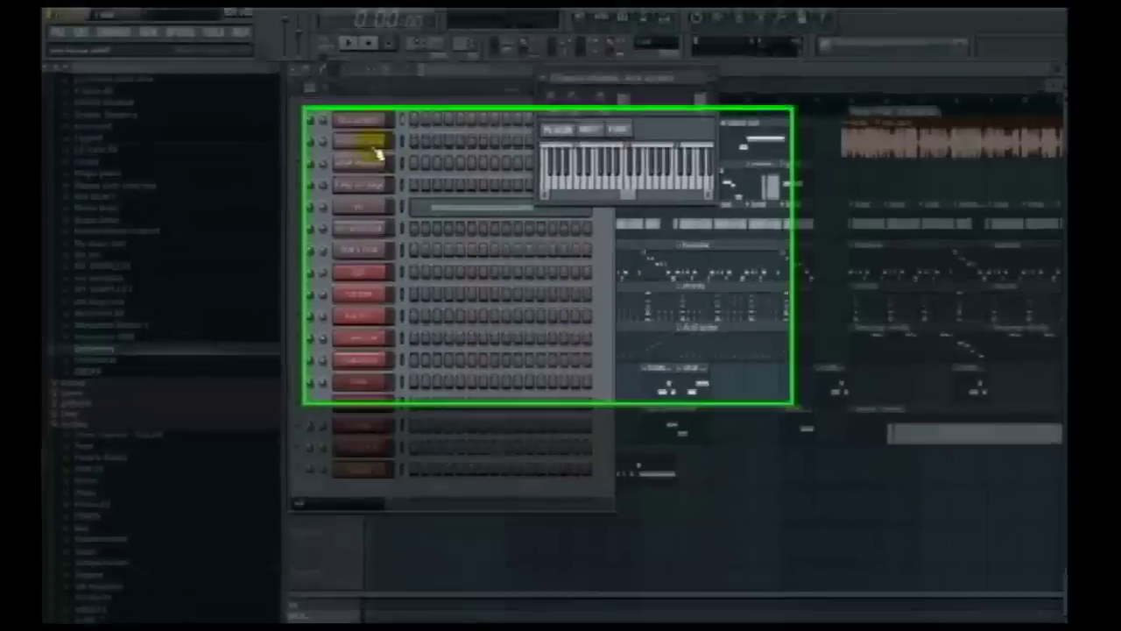
- Open the "you know what" channel and audition its you know what, scratch one and intro scratch patches
click(362, 142)
click(327, 321)
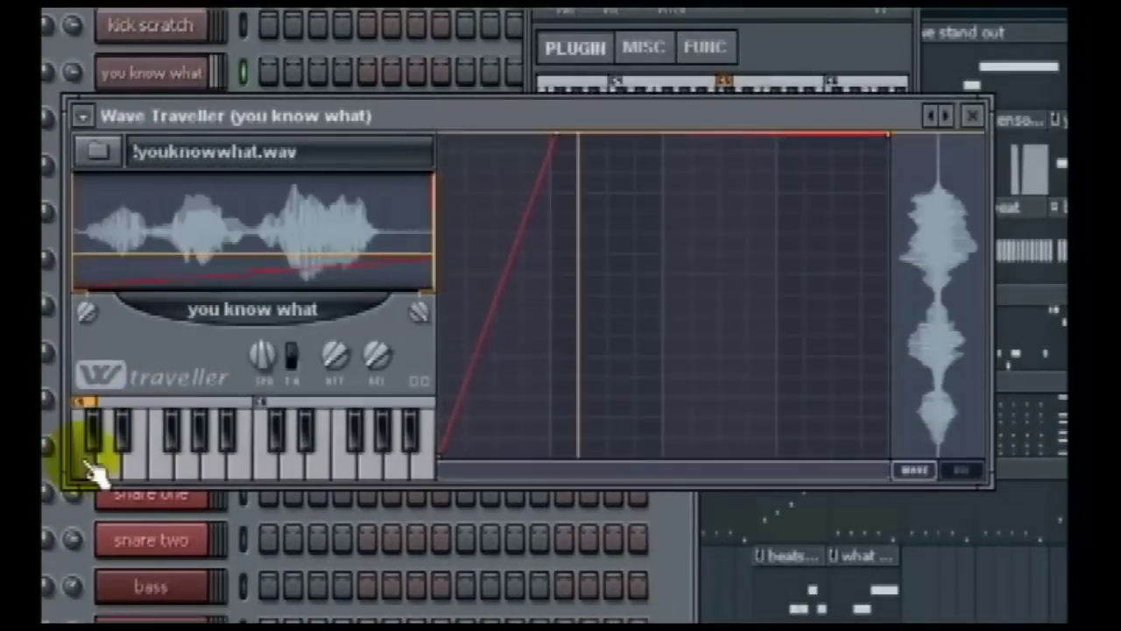
click(117, 471)
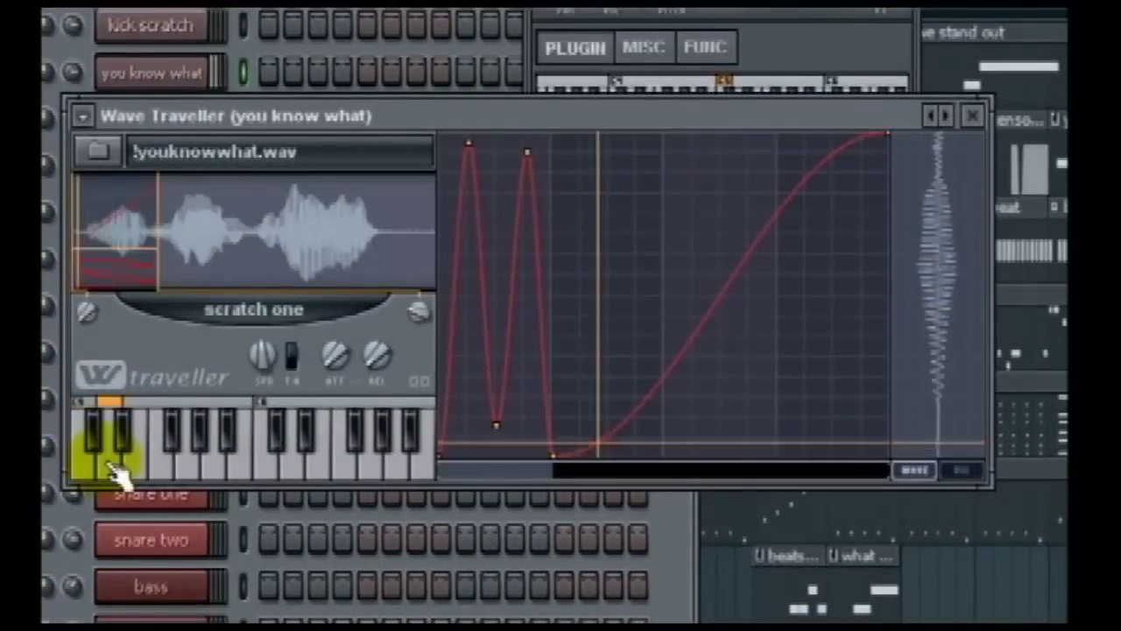
click(152, 466)
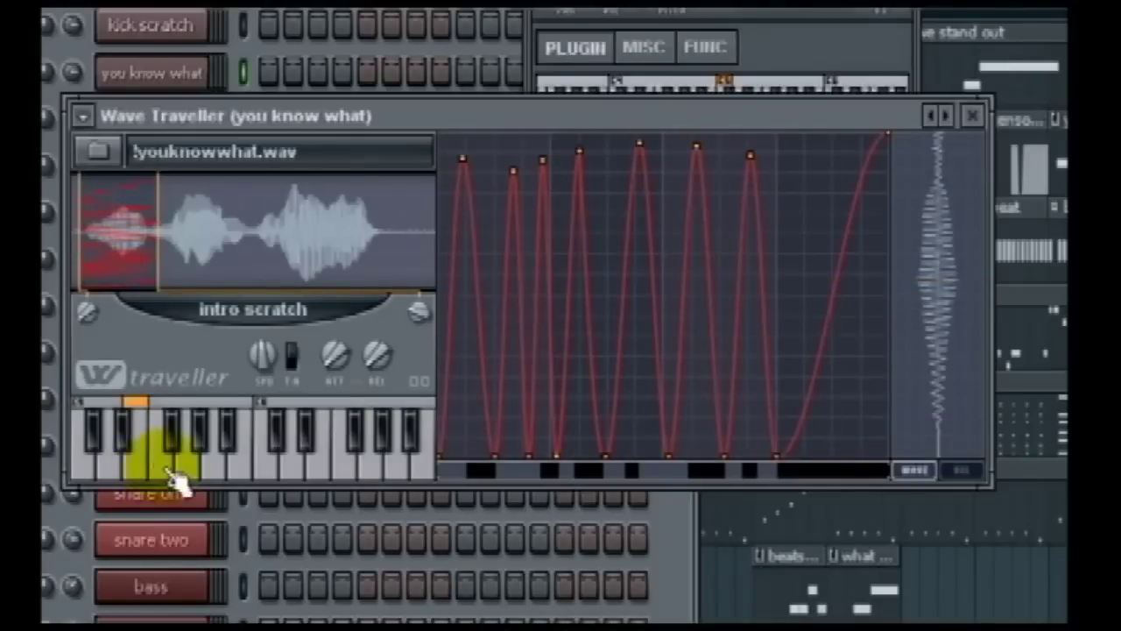
click(175, 469)
click(186, 466)
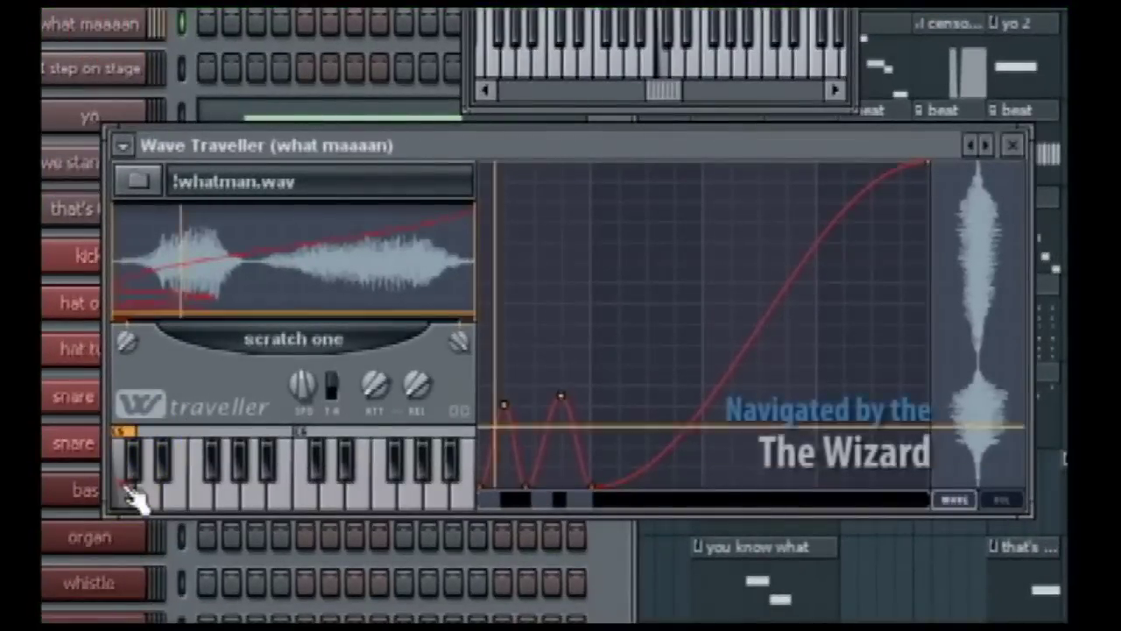
- Audition the scratch one, what man and C#5 patches of the "what maaaan" channel and close its plugin window
click(145, 493)
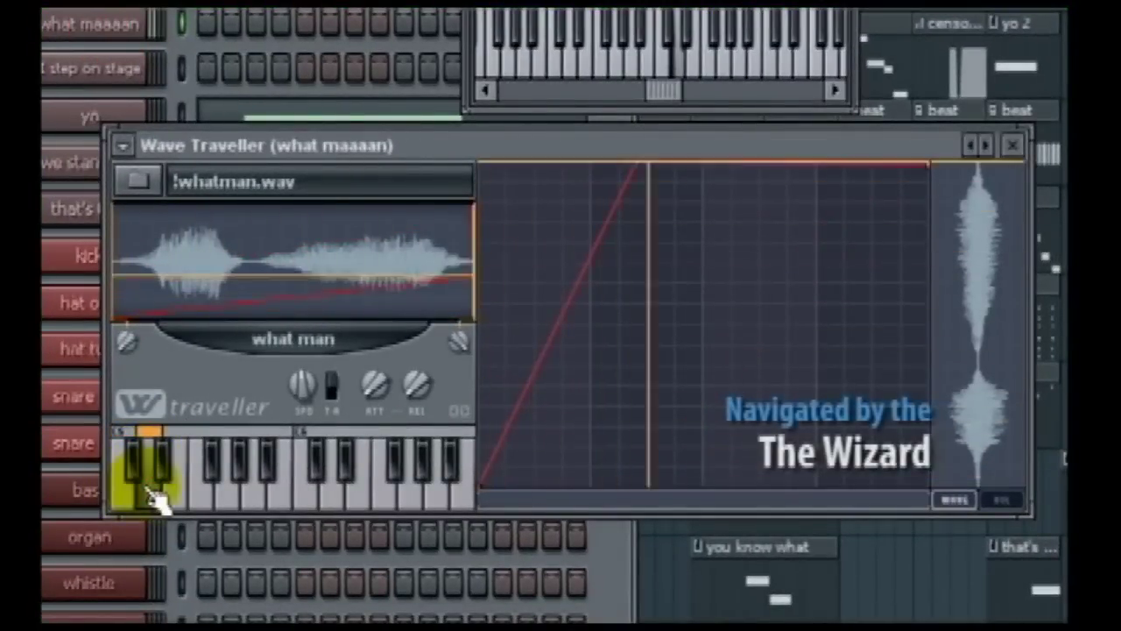
click(175, 494)
click(172, 495)
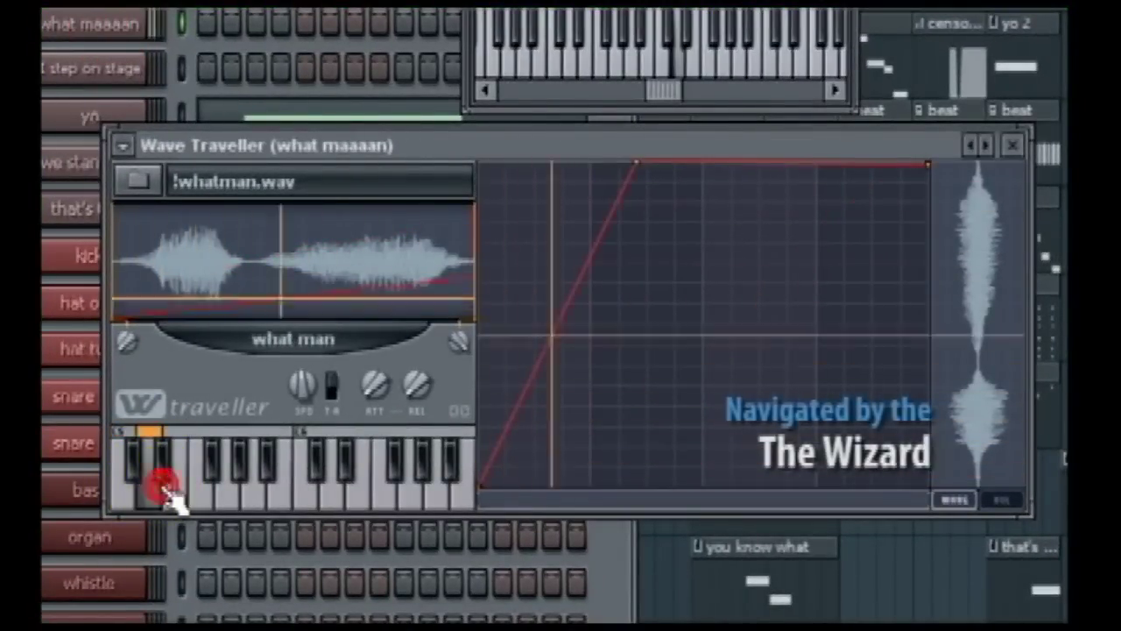
click(140, 492)
click(133, 468)
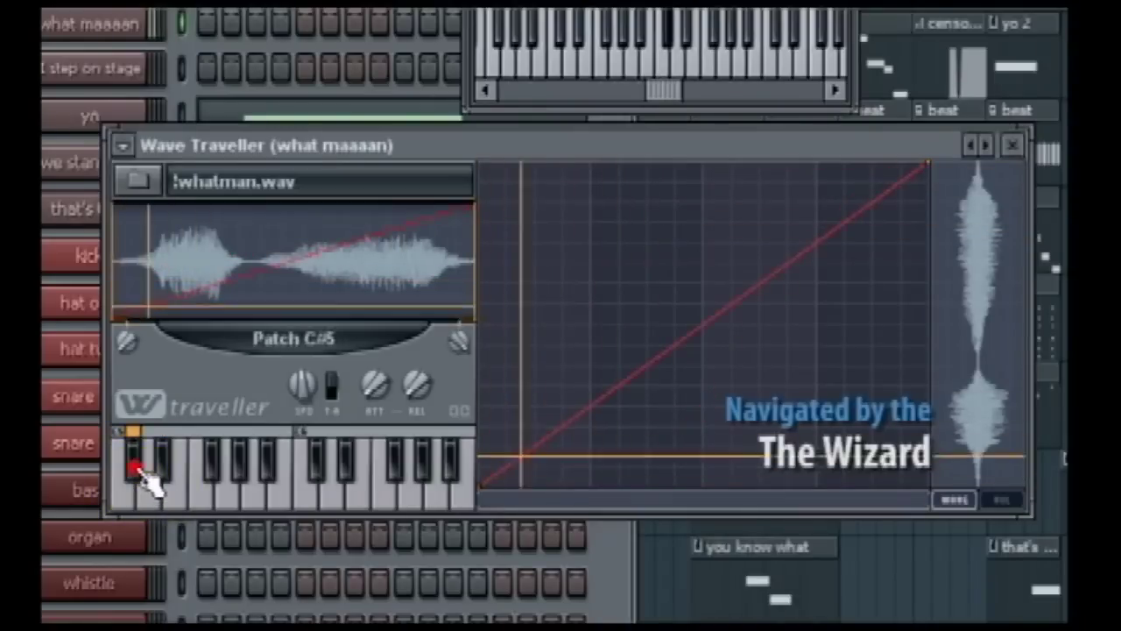
click(1012, 143)
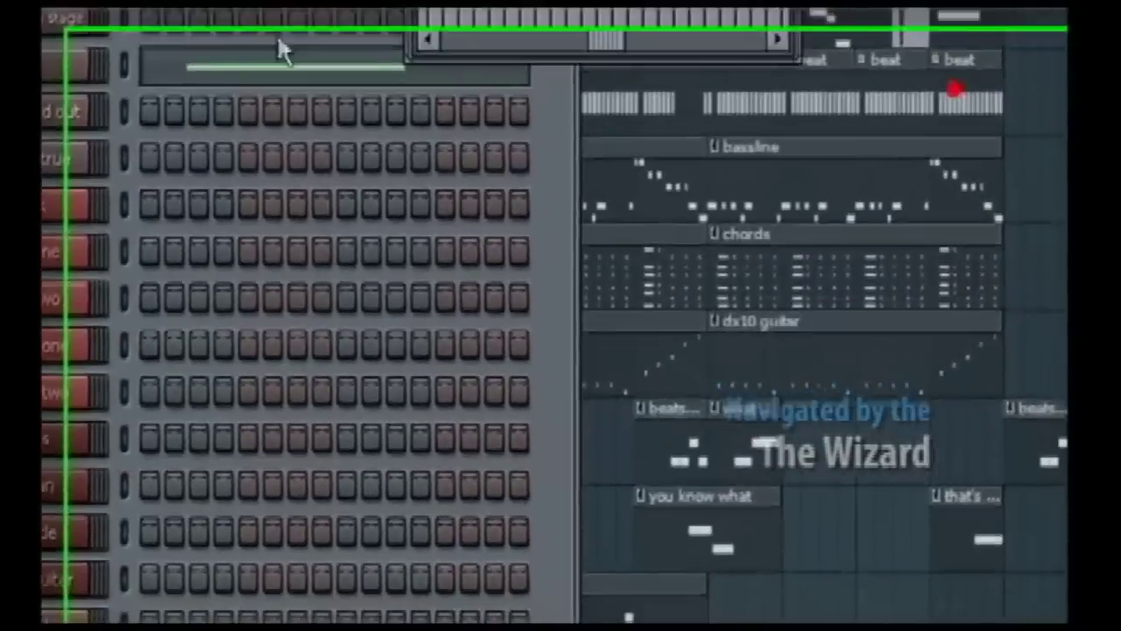
- Open the "I step on stage" channel, audition its first few white-key patches and close its plugin window
click(73, 28)
click(128, 476)
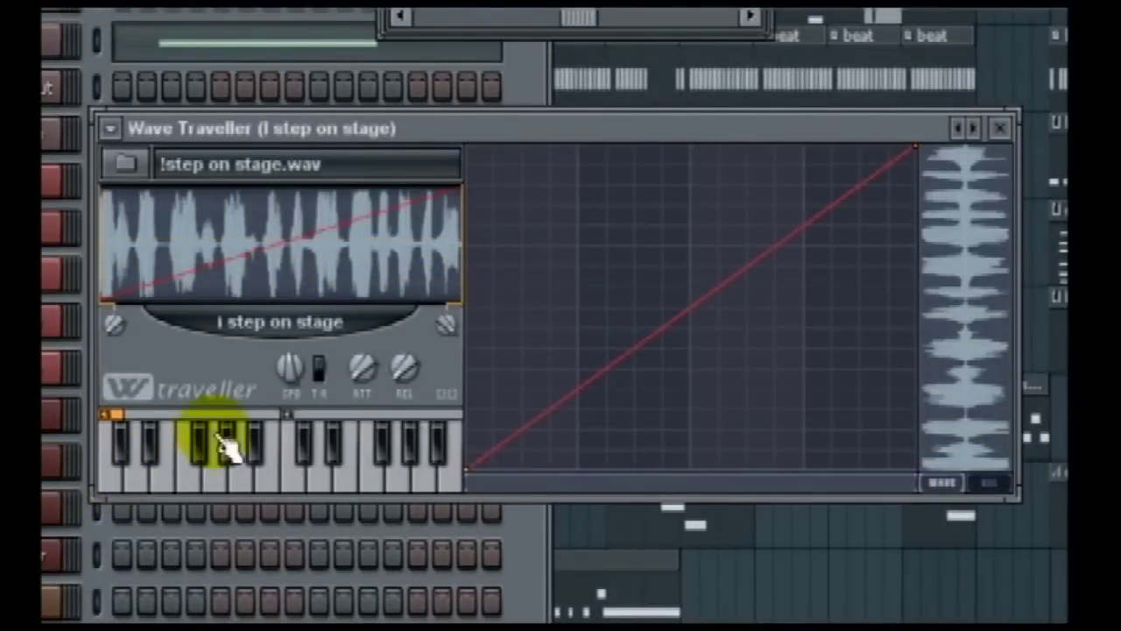
click(128, 487)
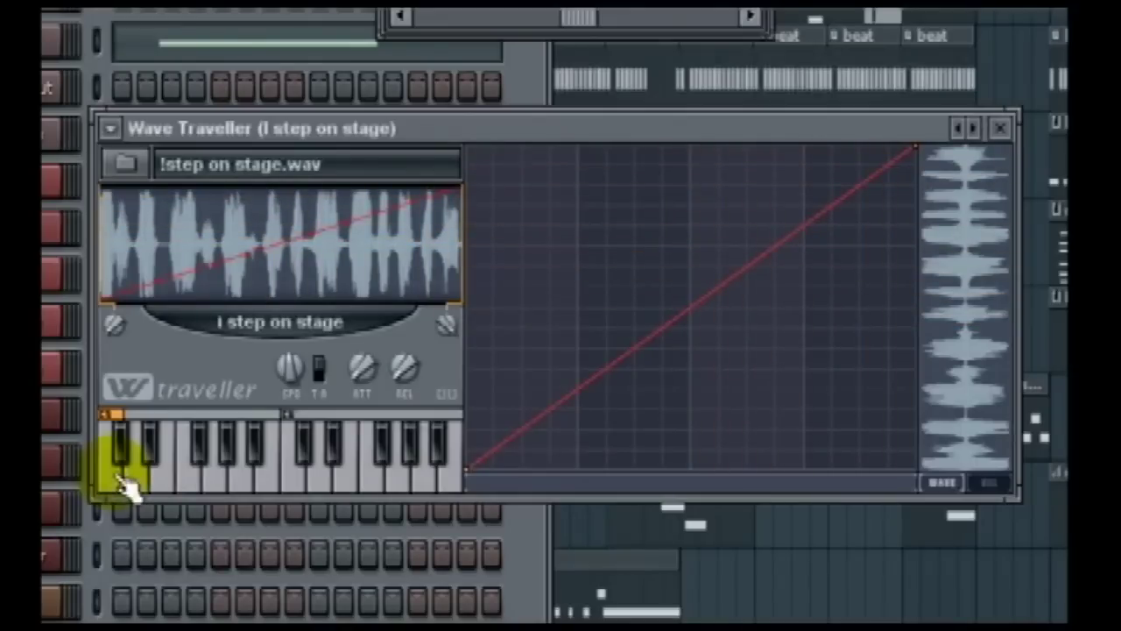
click(128, 488)
click(146, 481)
click(172, 480)
click(195, 479)
click(999, 128)
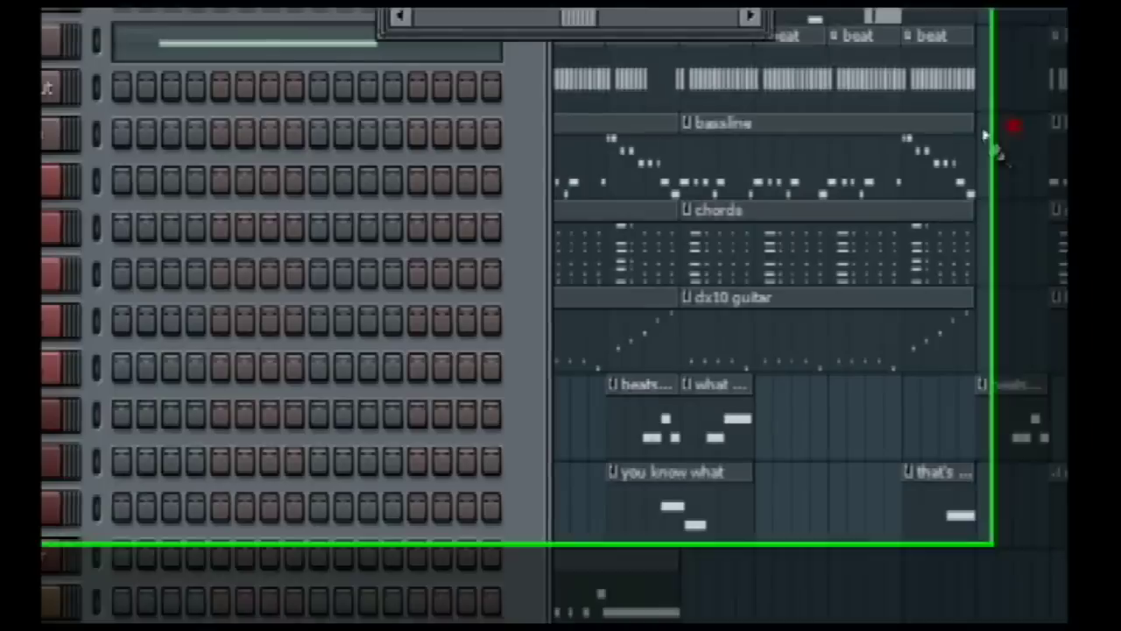
- Open the "yo" channel and audition its C5, scratch 6 and scratch 7 patches
click(79, 45)
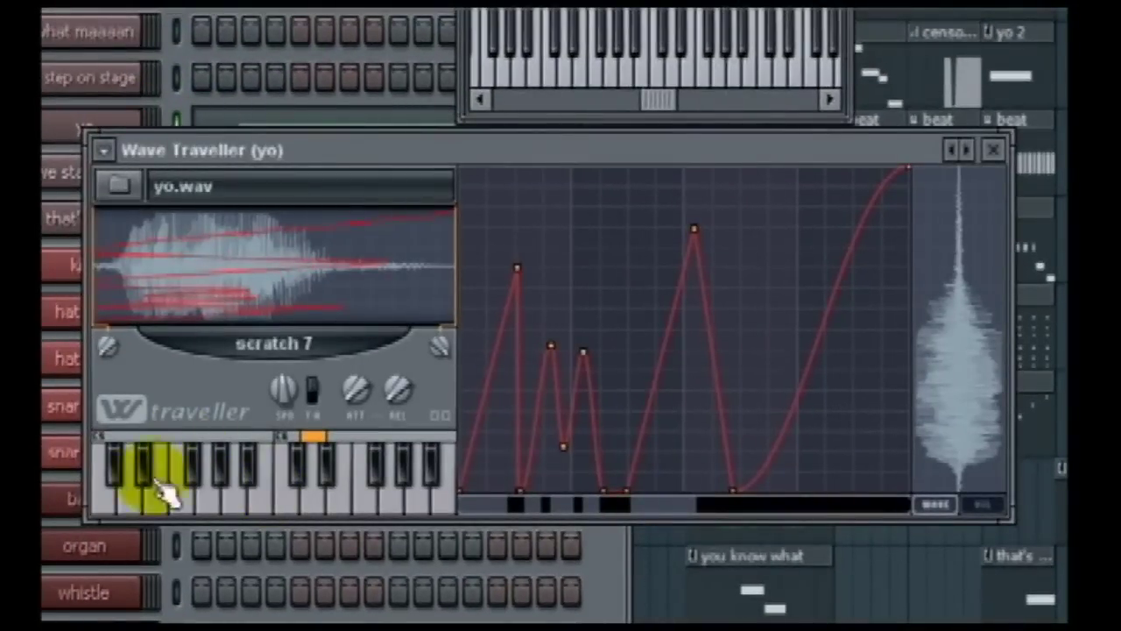
click(105, 489)
click(98, 489)
click(305, 502)
click(298, 502)
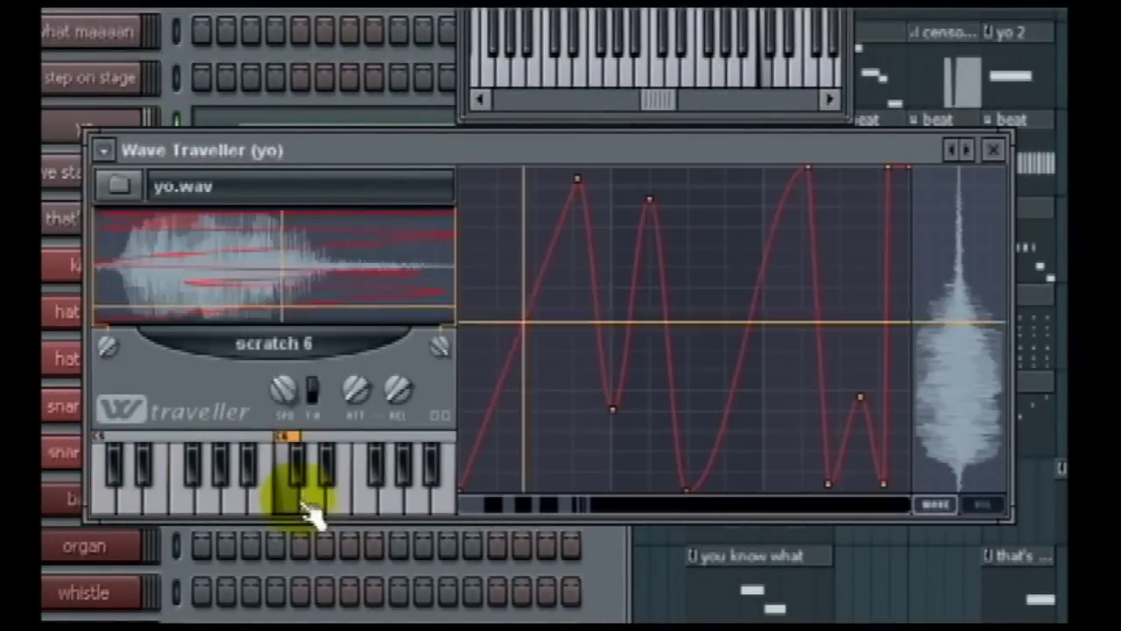
click(308, 516)
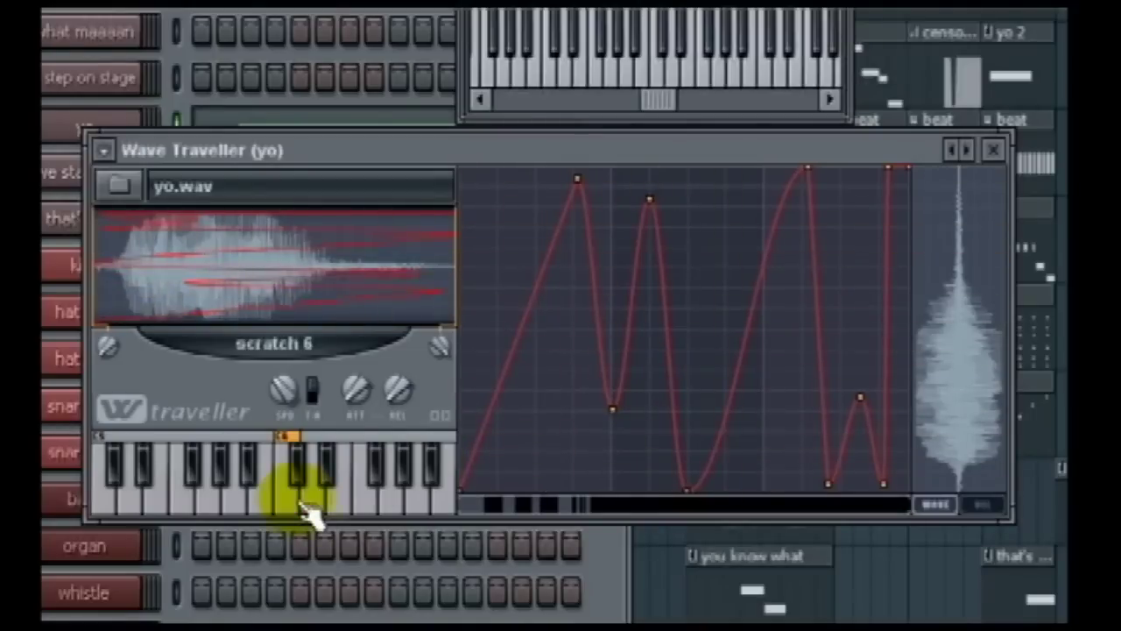
click(363, 515)
click(338, 515)
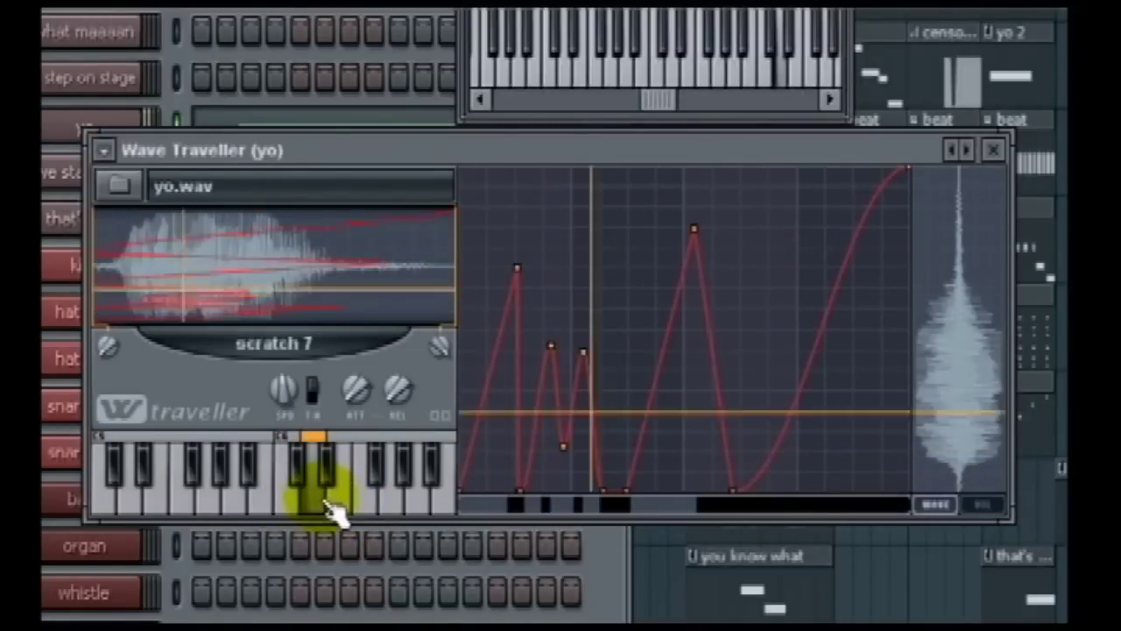
- Audition the "yo" channel's patches downward from scratch 6 to scratch two
click(276, 501)
click(299, 501)
click(275, 508)
click(238, 504)
click(219, 507)
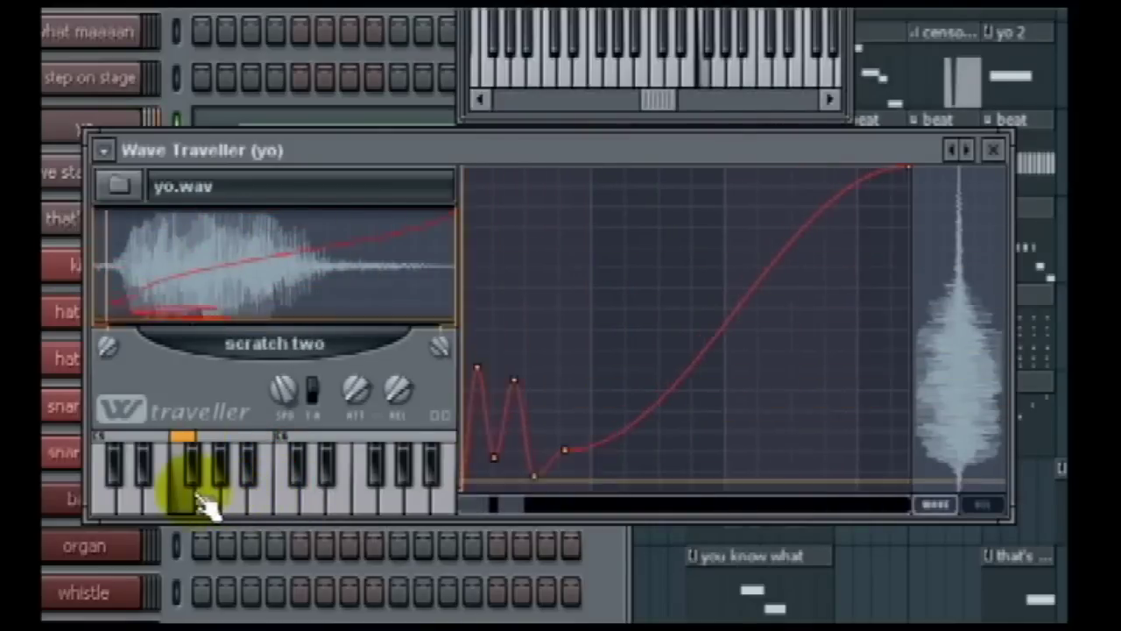
click(202, 497)
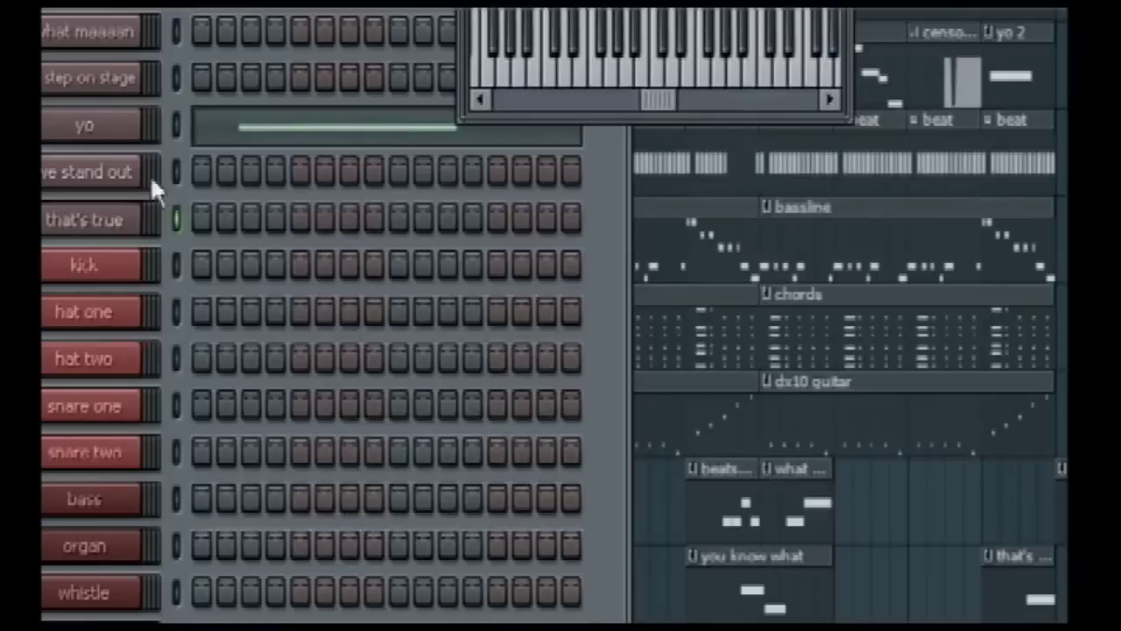
- Open the "we stand out" channel and audition its scratch one and we stand out patches
click(115, 173)
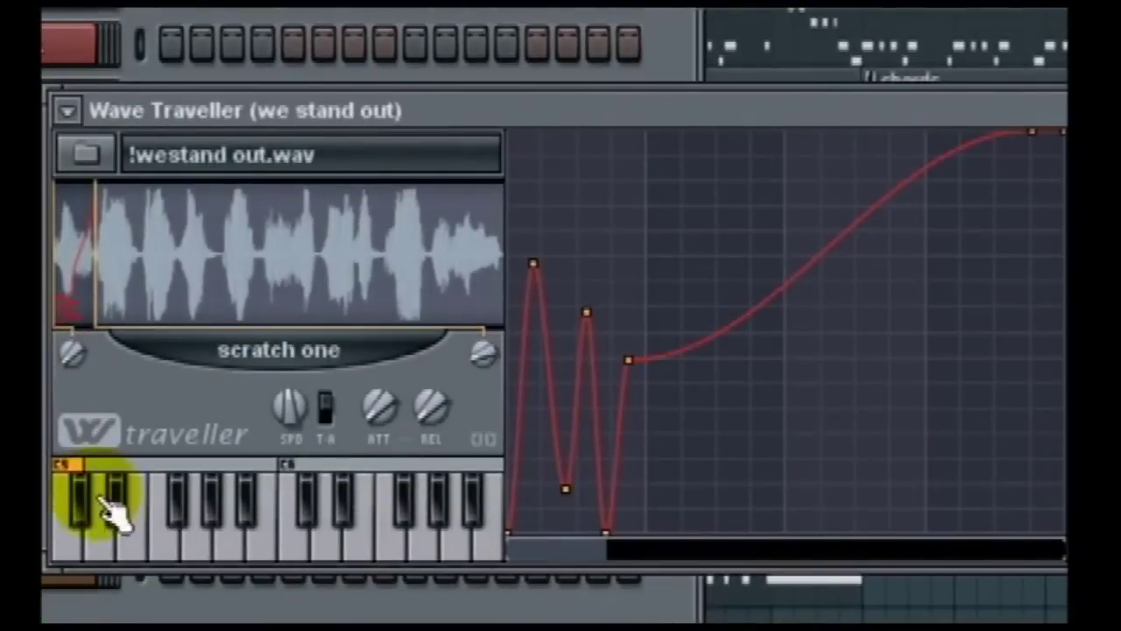
click(68, 542)
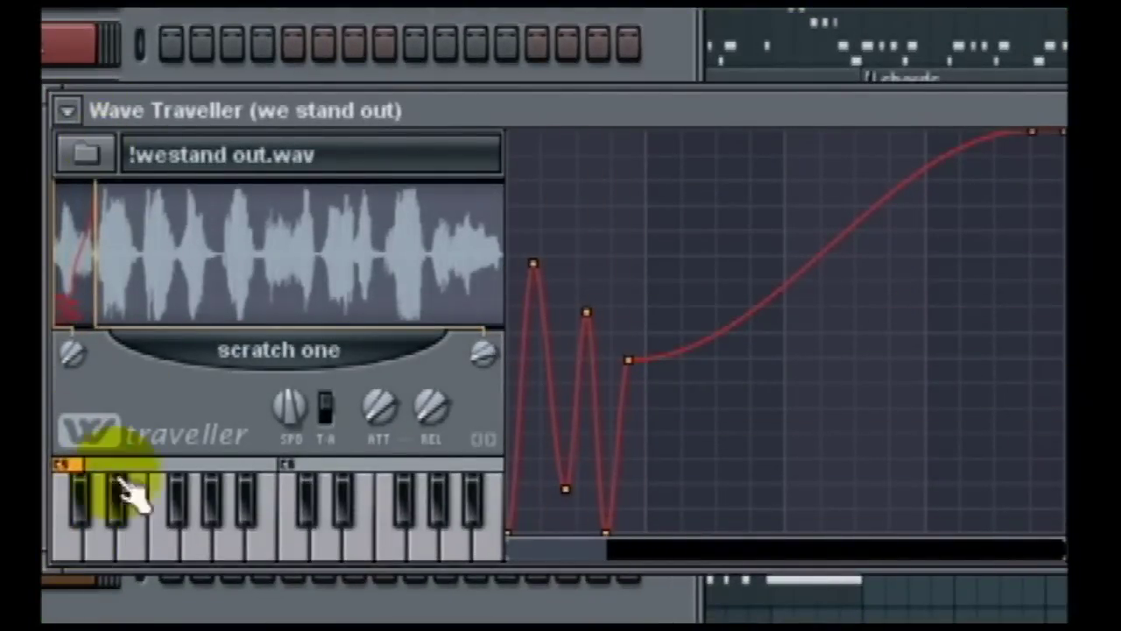
click(109, 530)
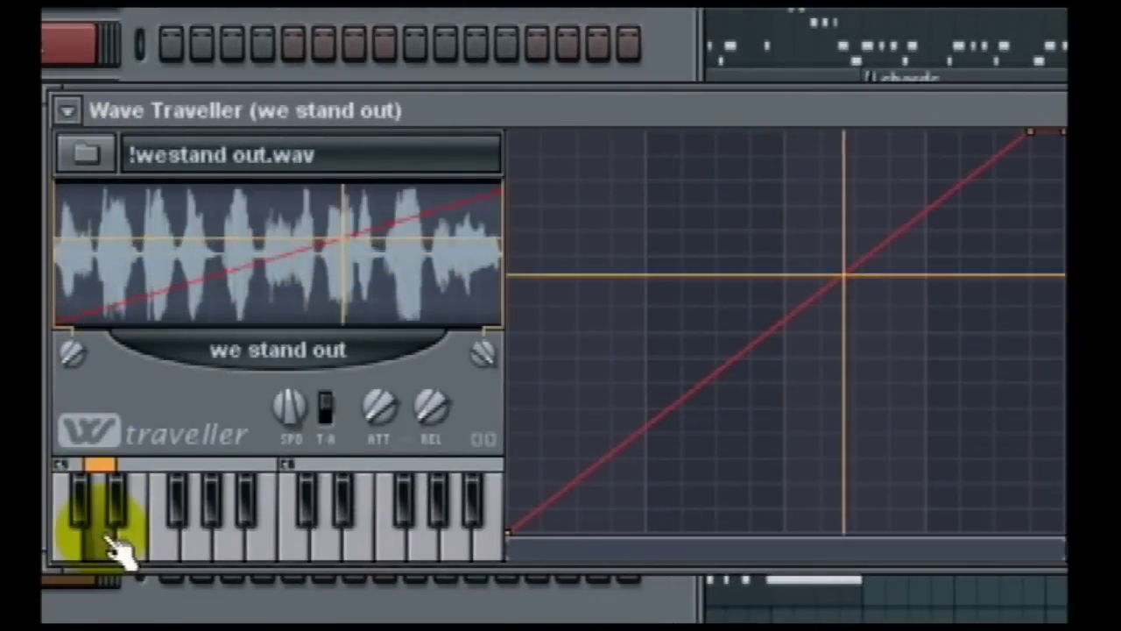
click(108, 535)
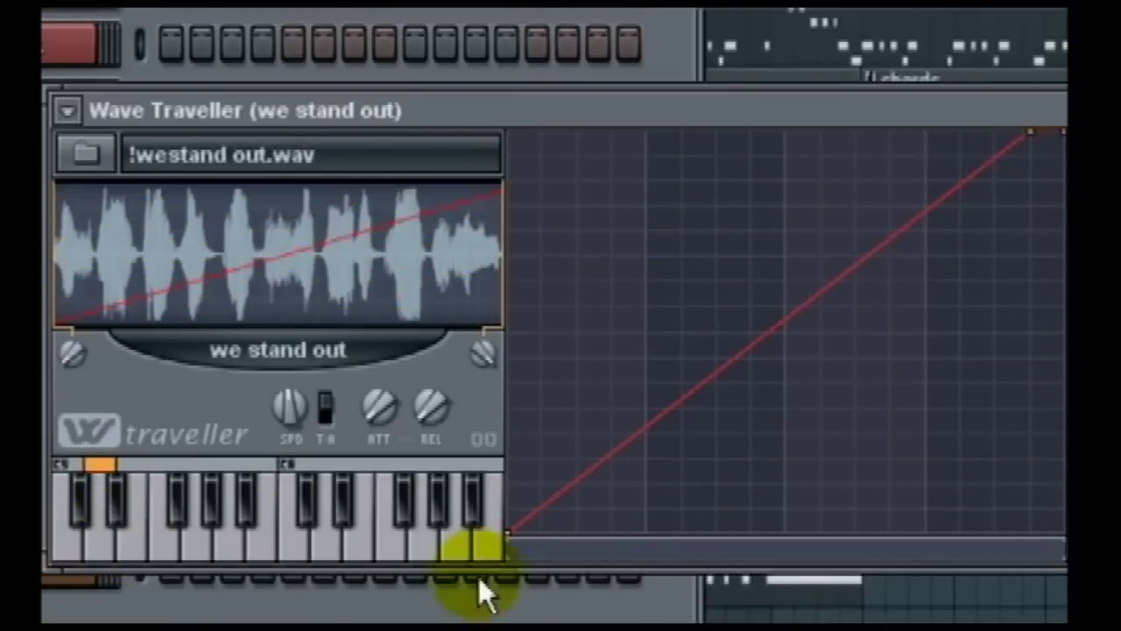
- Mute a short stretch just past the middle of the we stand out patch, widen it slightly and play the result
drag(769, 547, 806, 544)
click(101, 533)
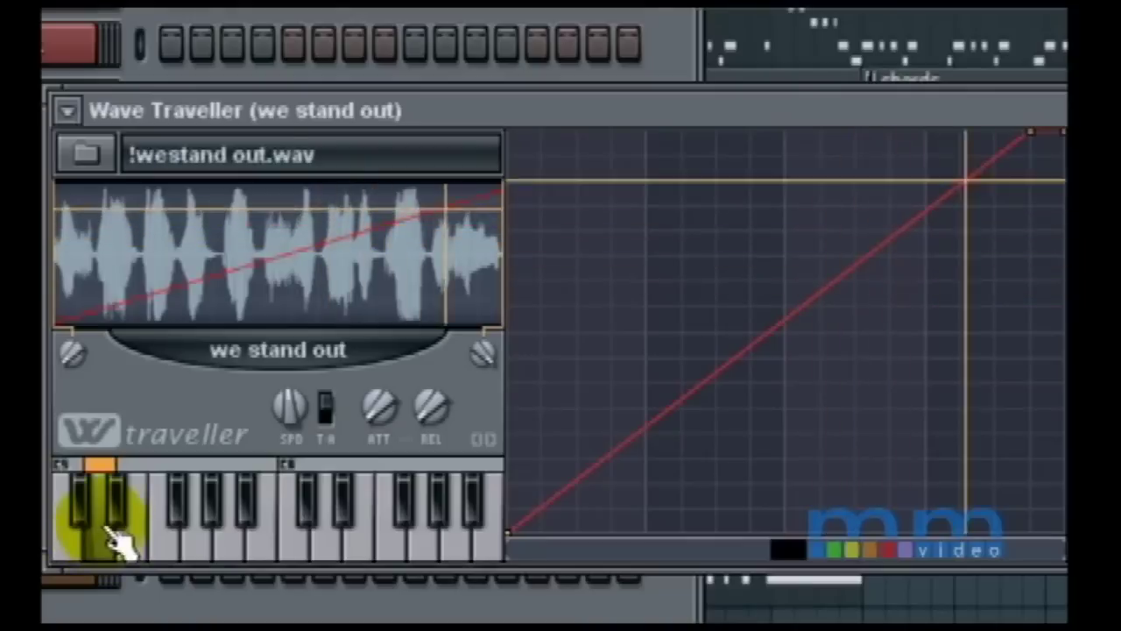
drag(796, 546, 809, 548)
click(109, 551)
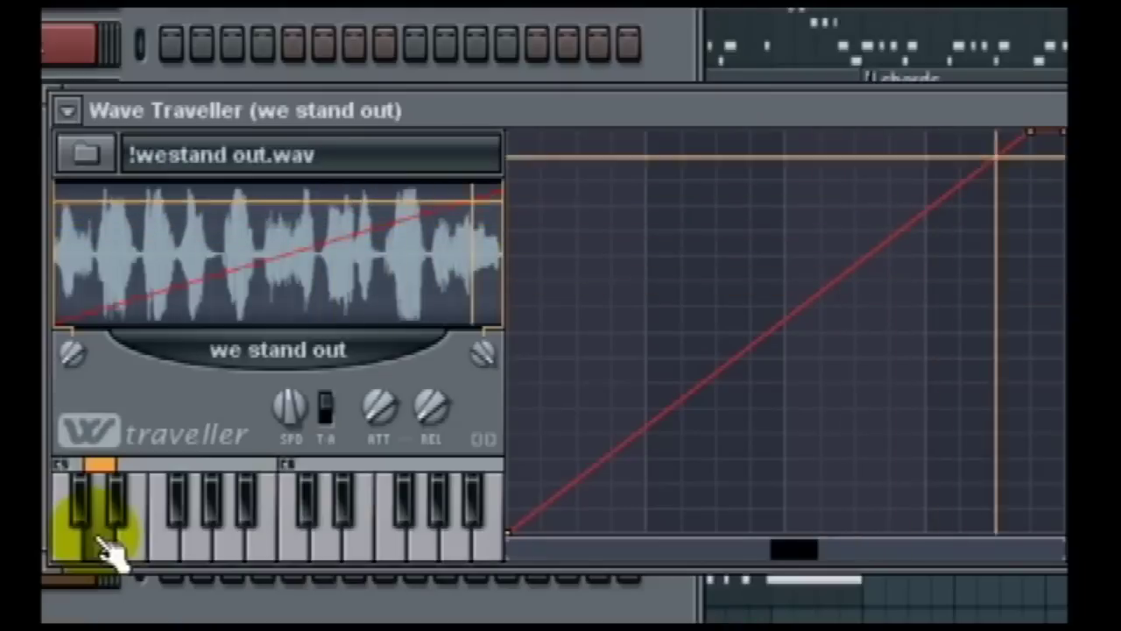
- Add two points just past the middle of the we stand out curve, lower the second one and audition the change
click(86, 545)
click(116, 550)
click(74, 532)
click(104, 536)
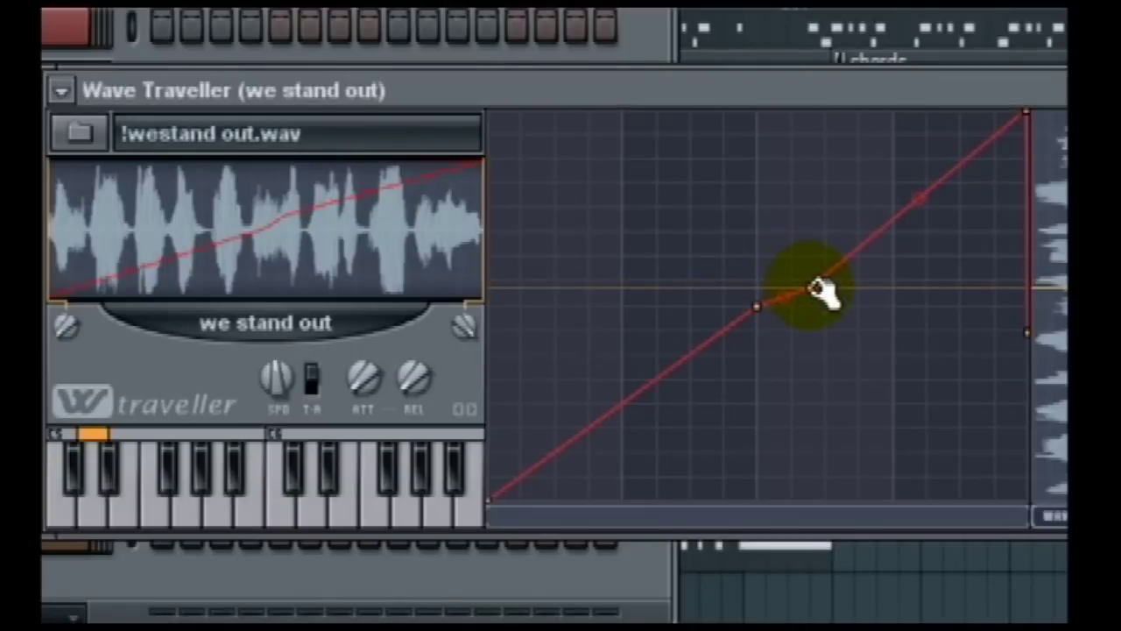
click(102, 517)
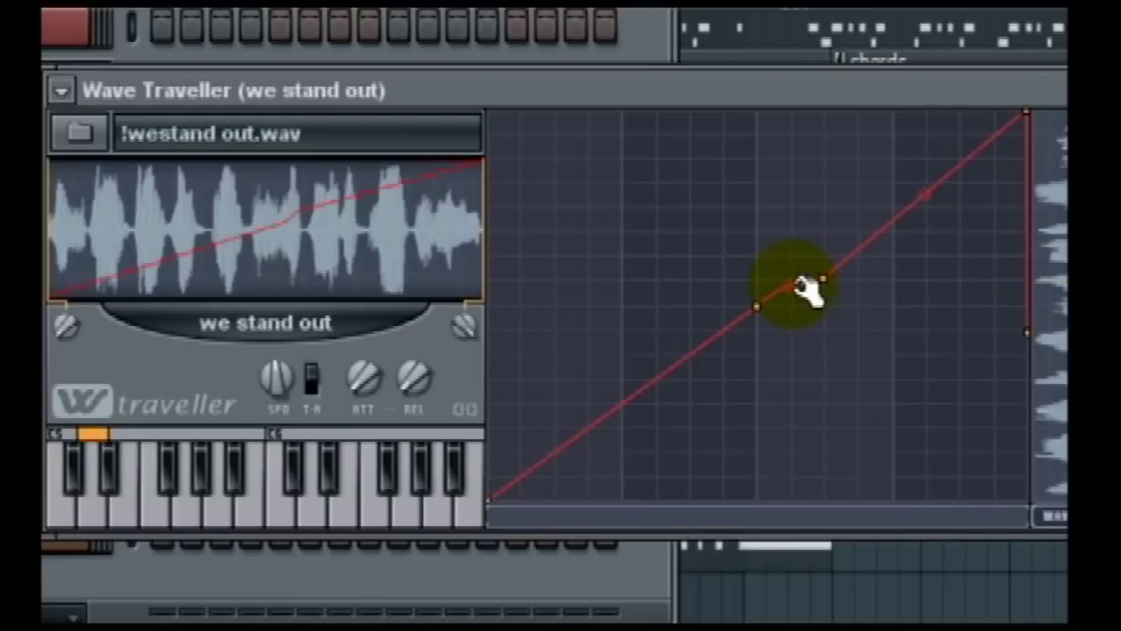
click(102, 529)
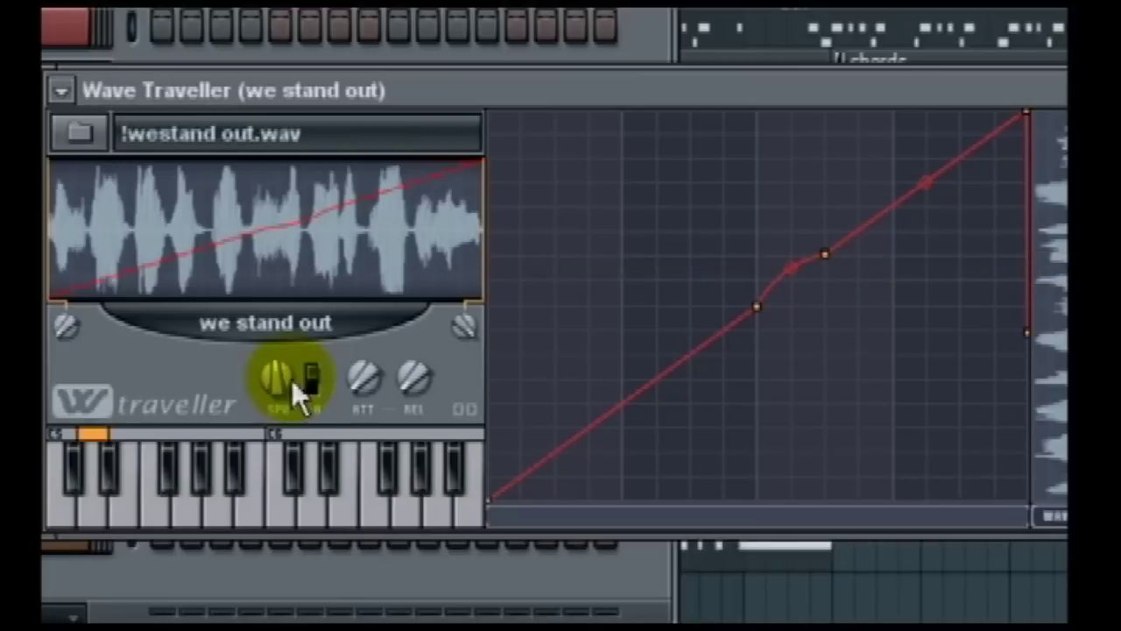
- Try upward, straight and downward bends on the short segment between the two middle curve points, playing the patch each time
click(104, 508)
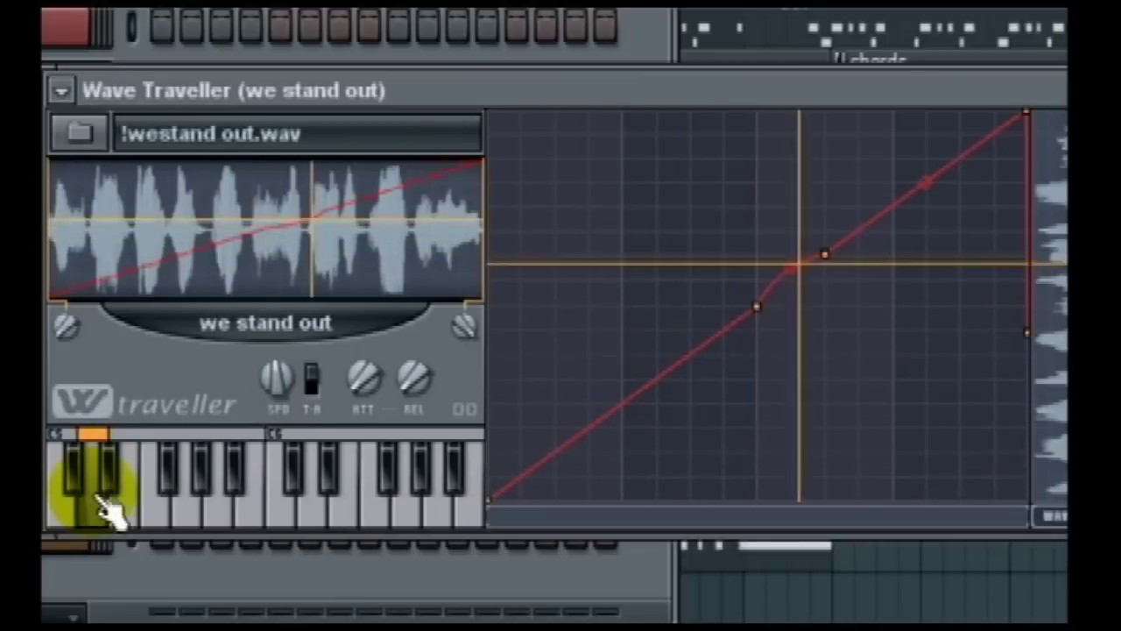
click(104, 509)
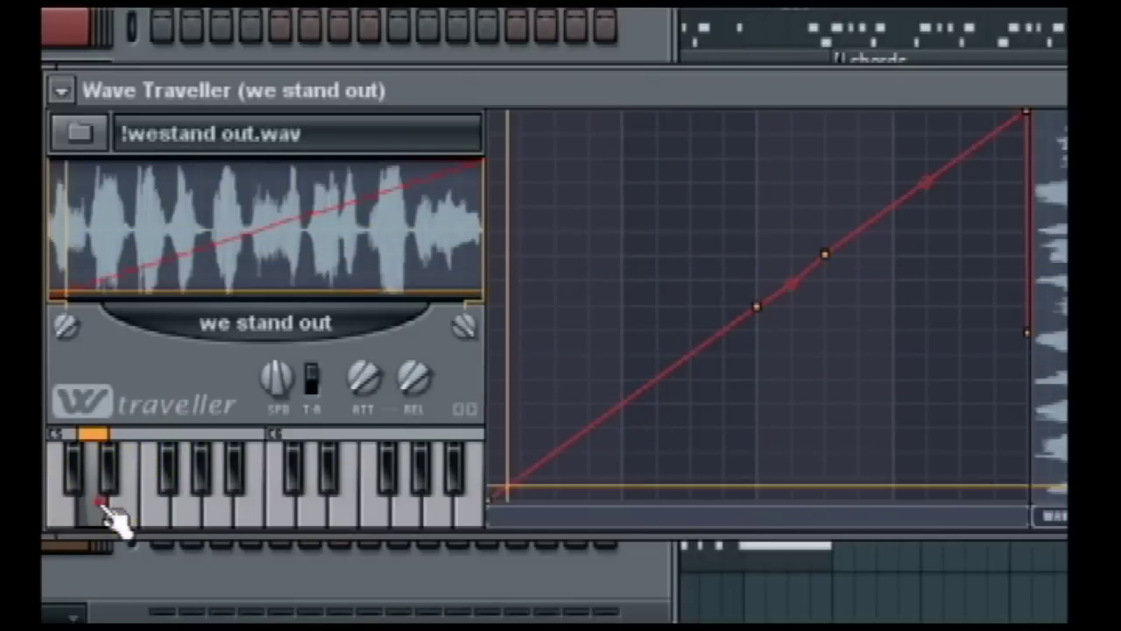
click(113, 519)
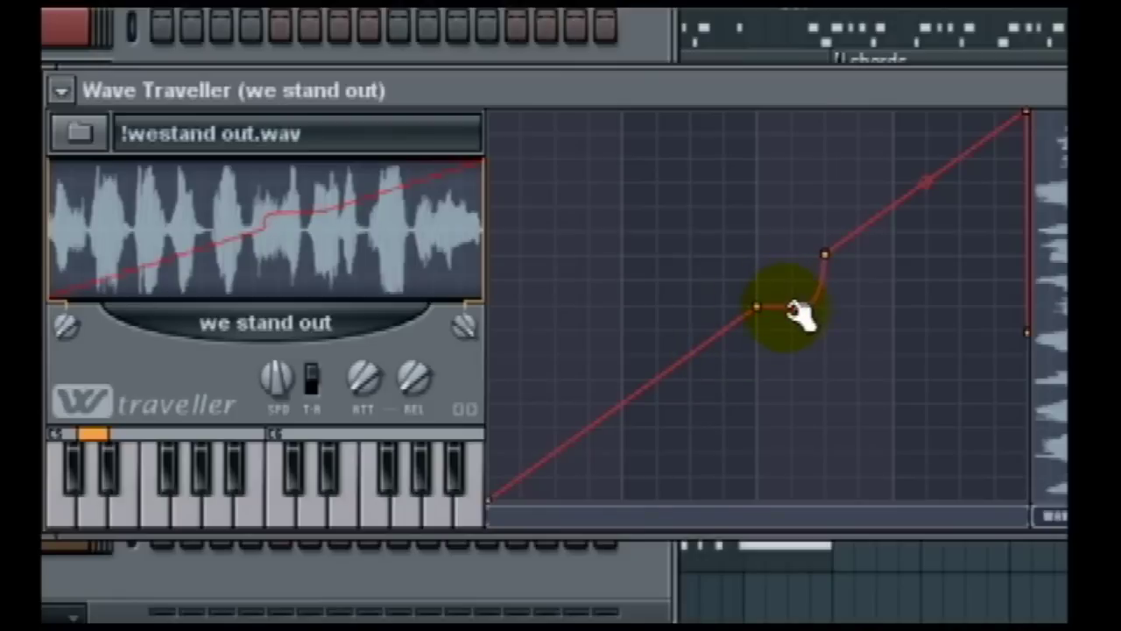
click(122, 519)
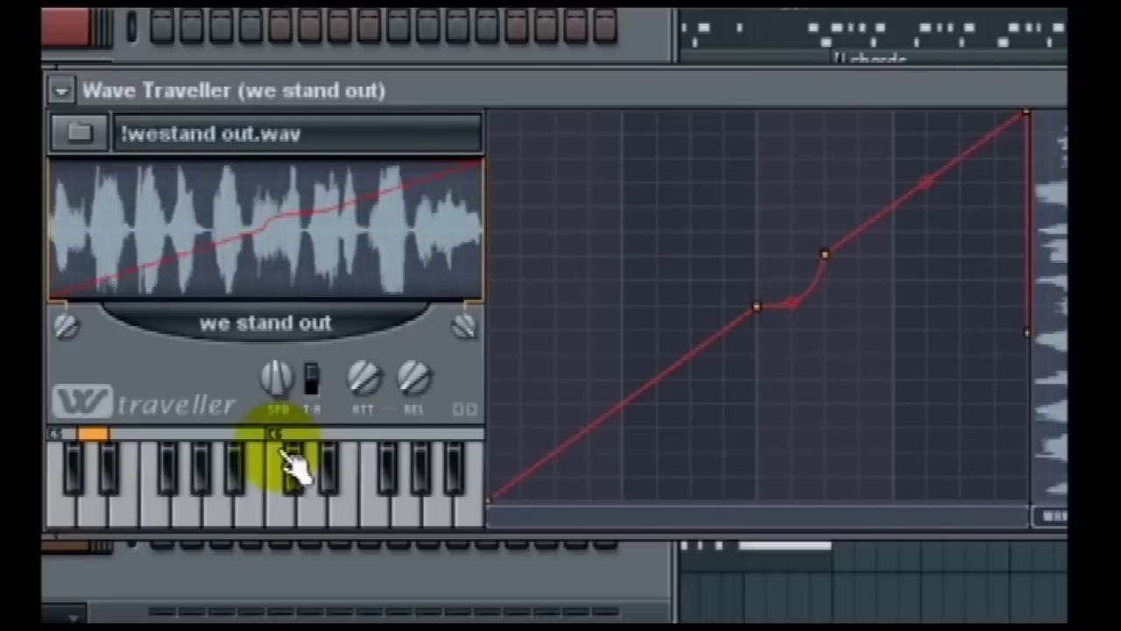
click(109, 519)
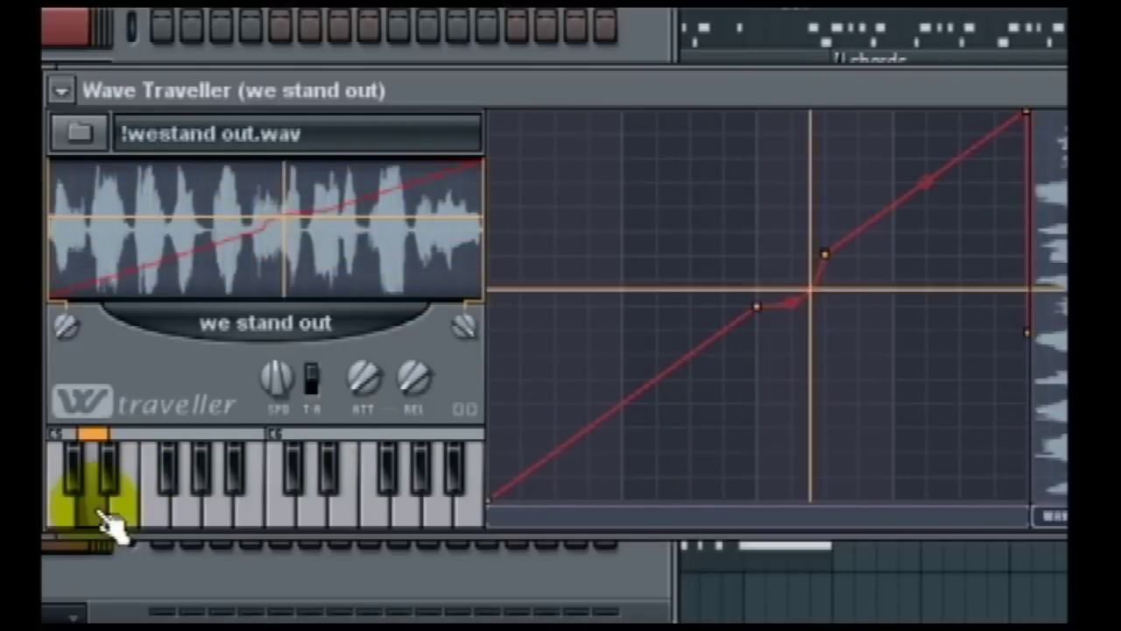
- Bend the short segment between the two middle curve points upward and play the we stand out patch to compare
drag(791, 302, 770, 280)
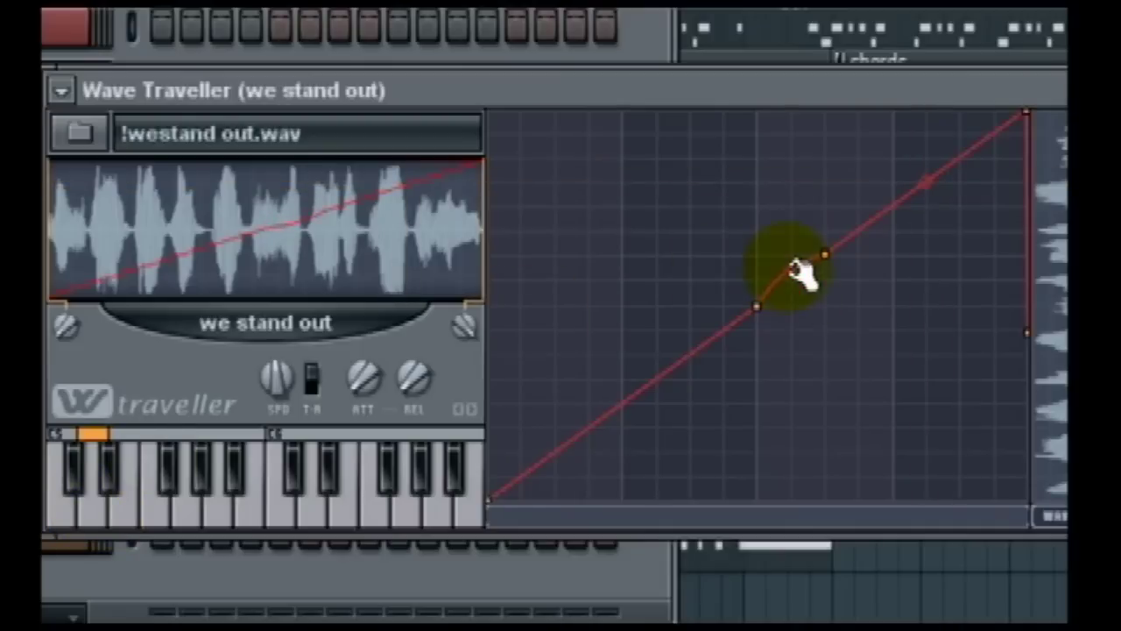
click(102, 506)
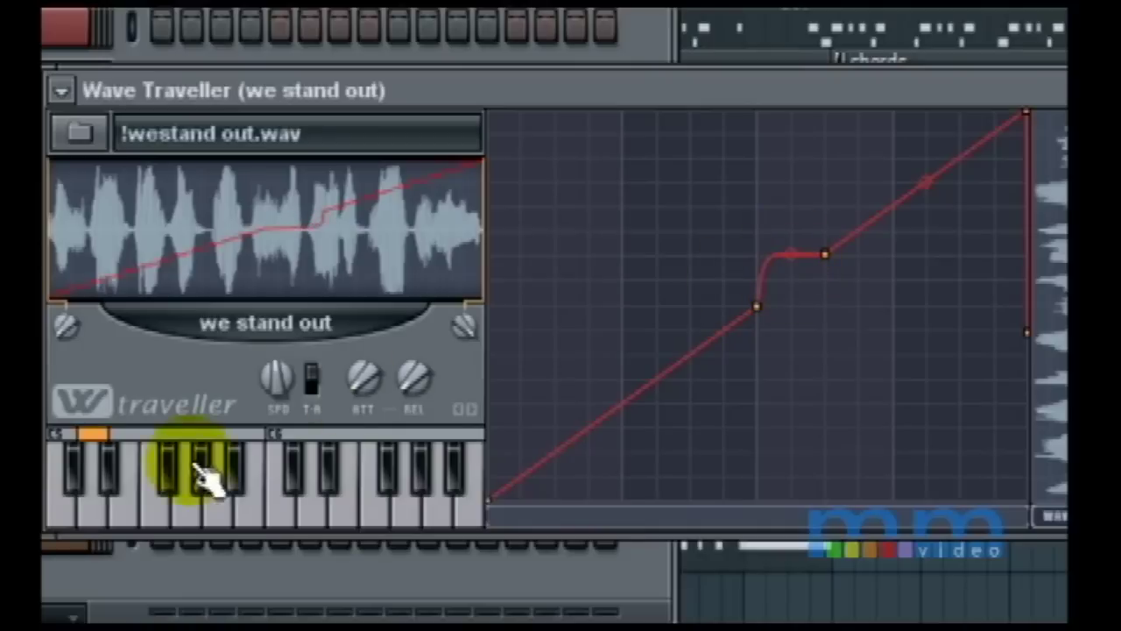
click(103, 515)
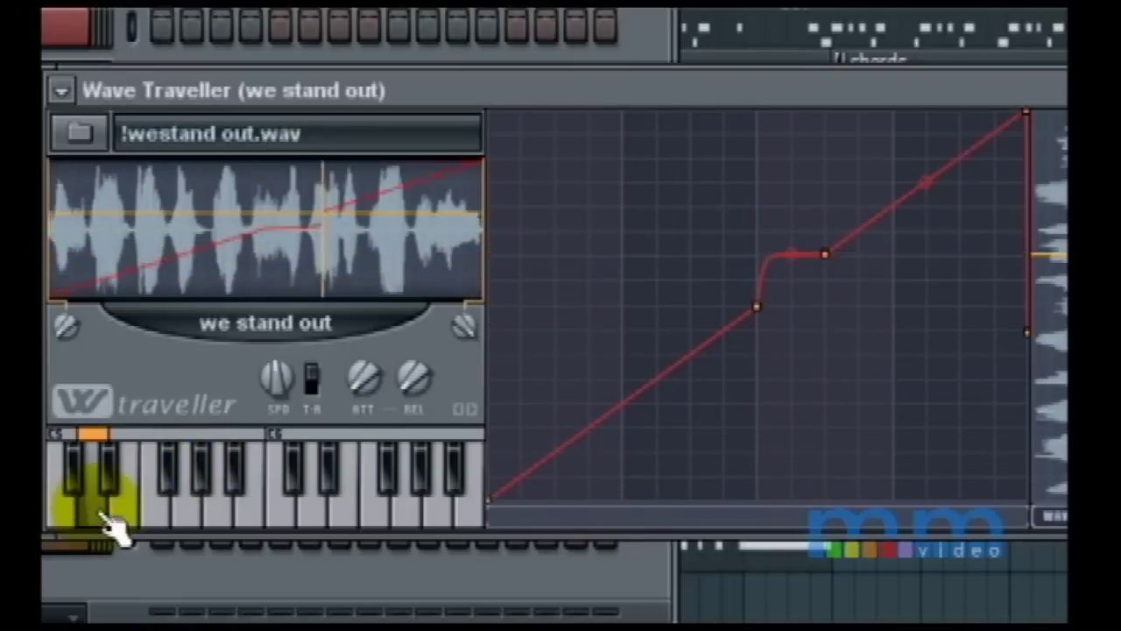
click(102, 516)
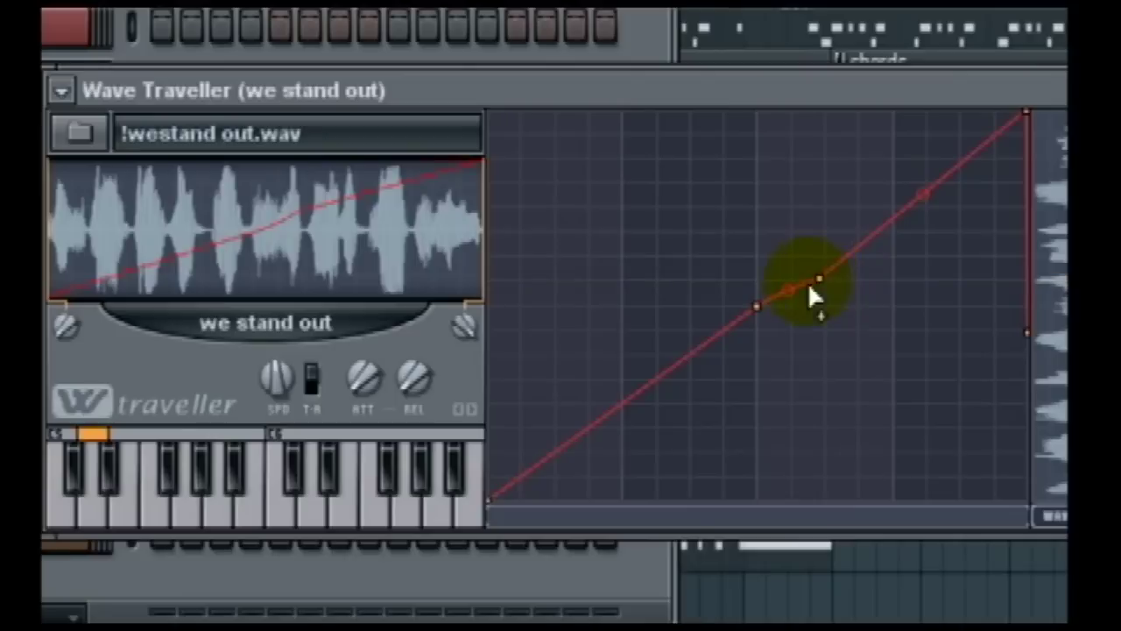
- Add a third middle point just above the second on the we stand out curve, align both into a near-vertical jump and play the patch
click(97, 491)
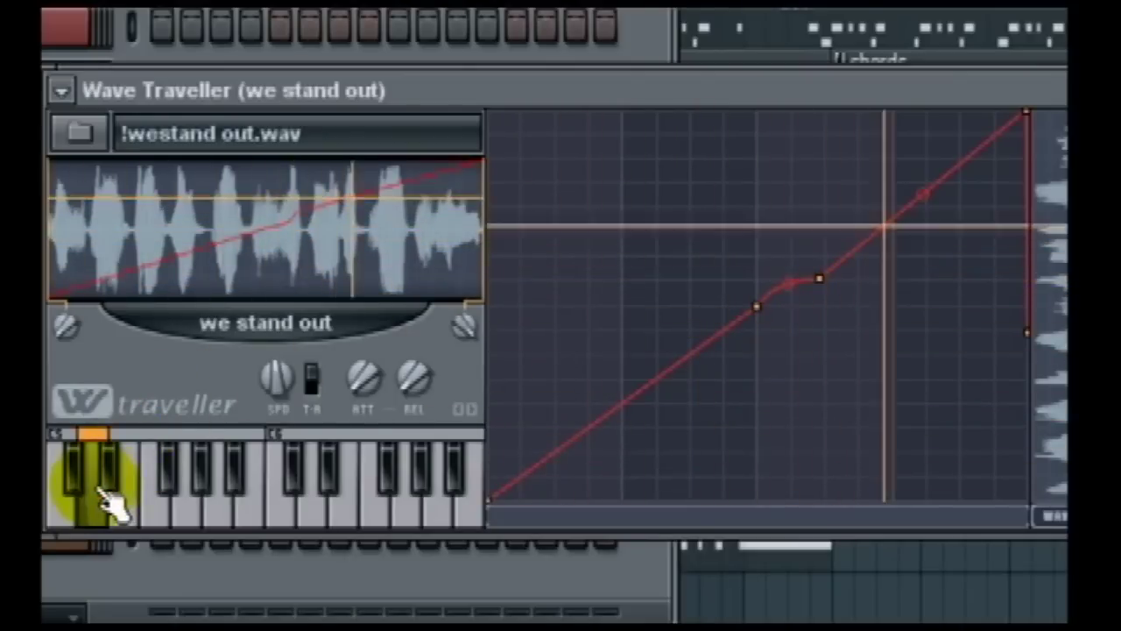
drag(835, 268, 836, 260)
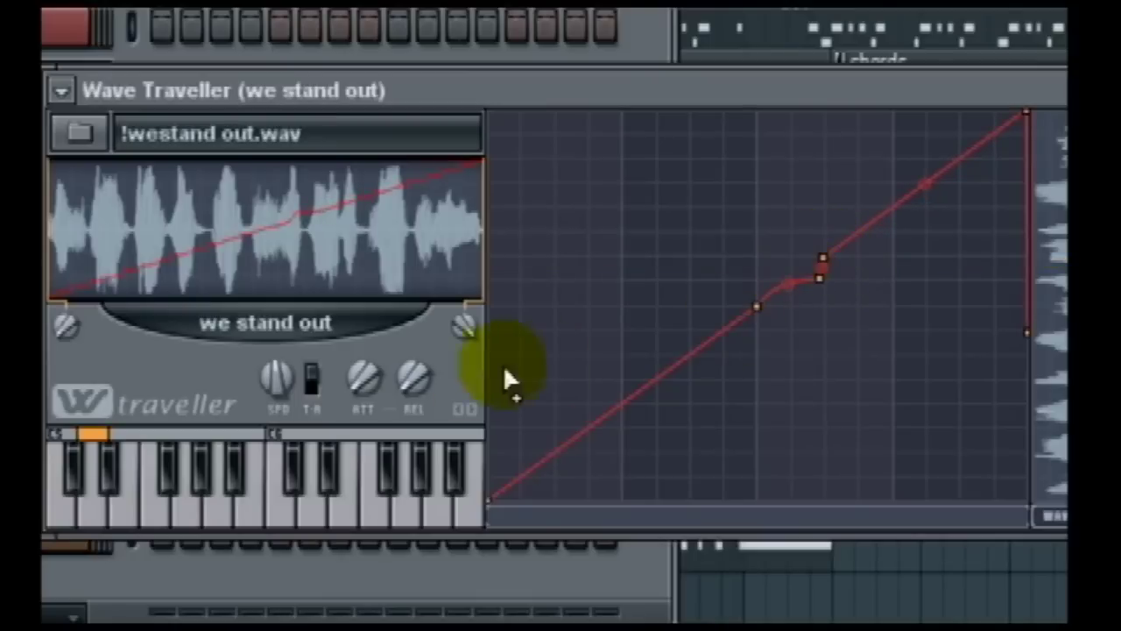
click(98, 496)
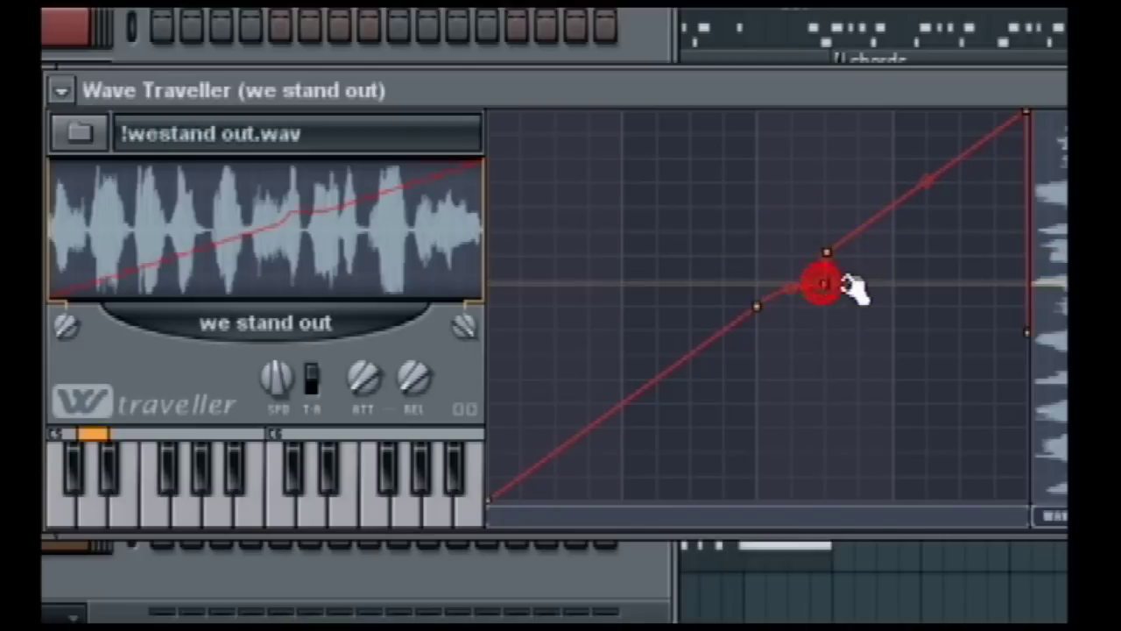
click(99, 526)
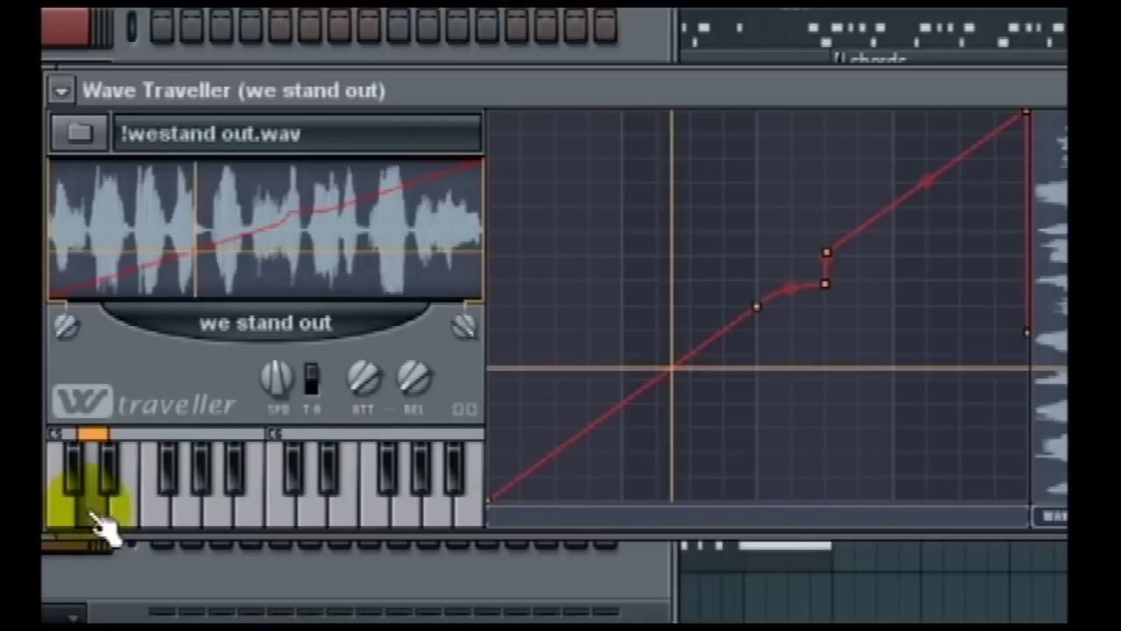
- Mute a very short stretch at the vertical jump of the we stand out curve and play the patch to check it
click(768, 598)
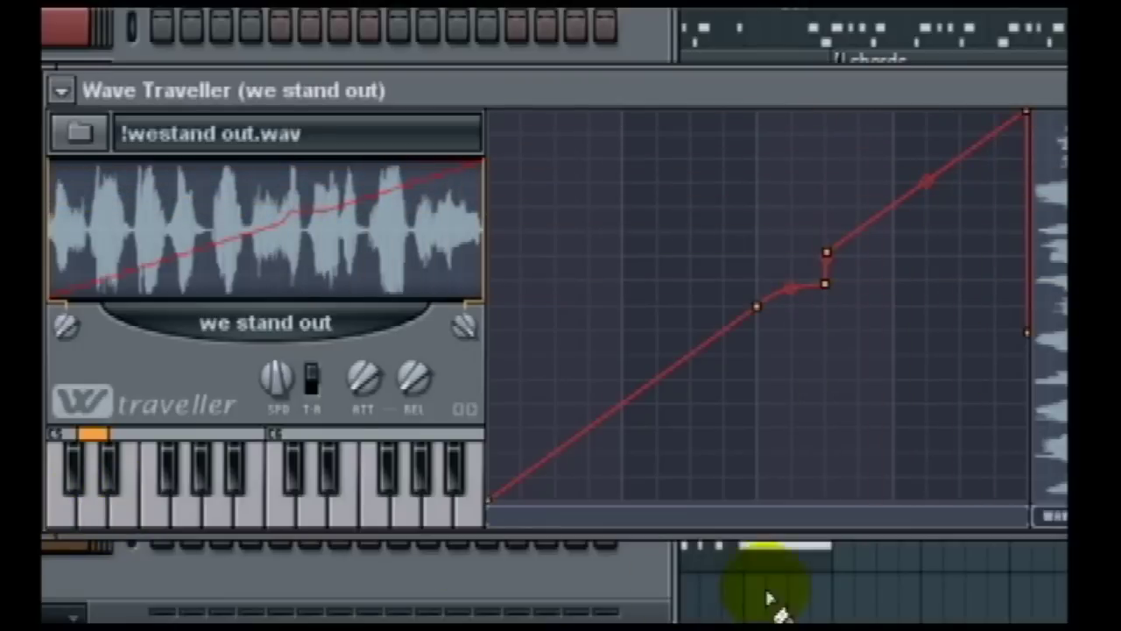
click(828, 524)
click(826, 524)
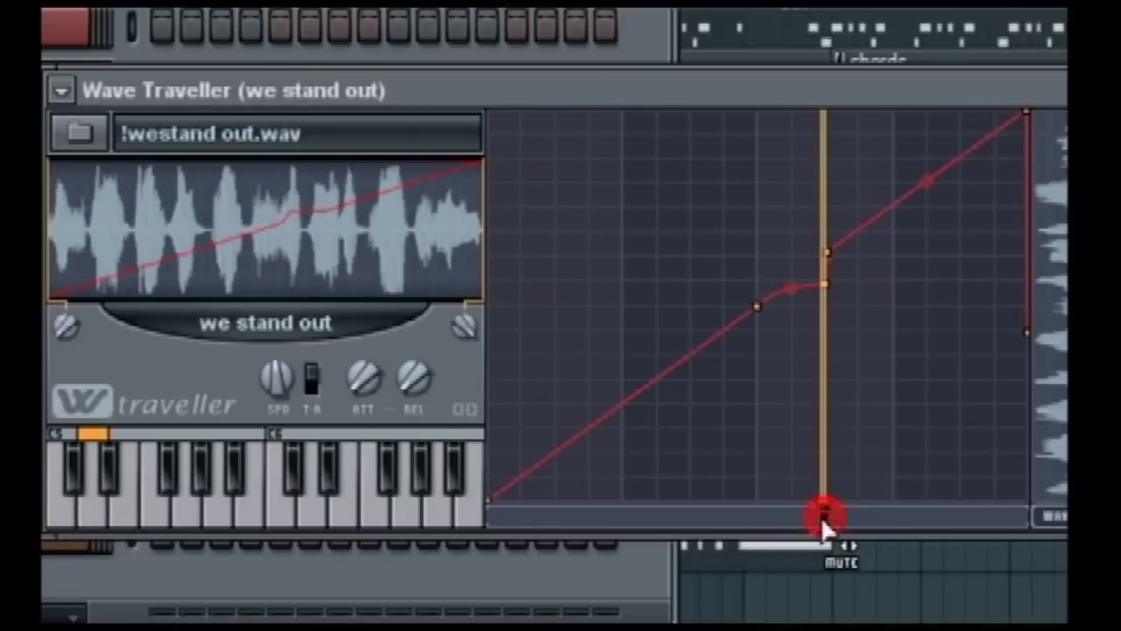
click(110, 521)
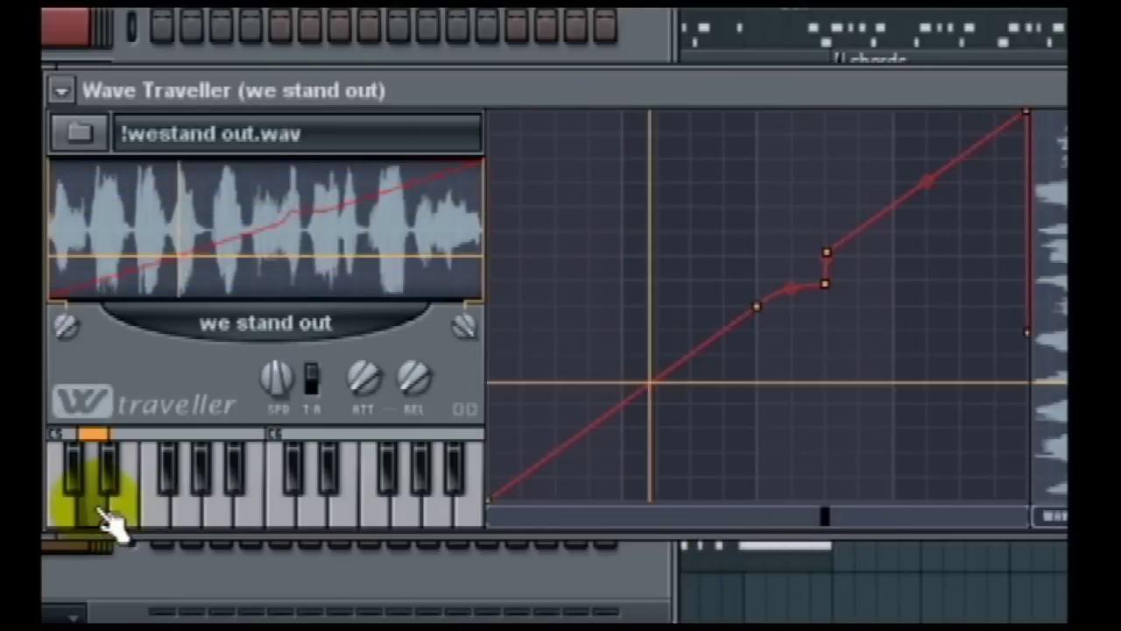
click(100, 510)
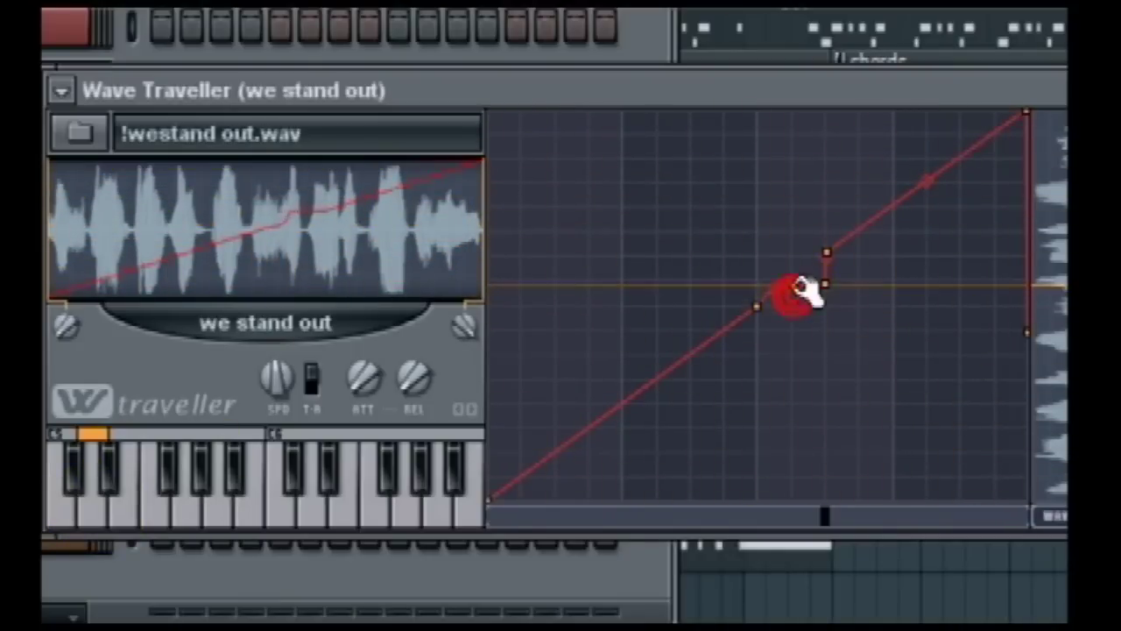
- Try a downward bend on the segment before the vertical jump, raise it back, and play the we stand out patch for each shape
right_click(799, 281)
click(815, 295)
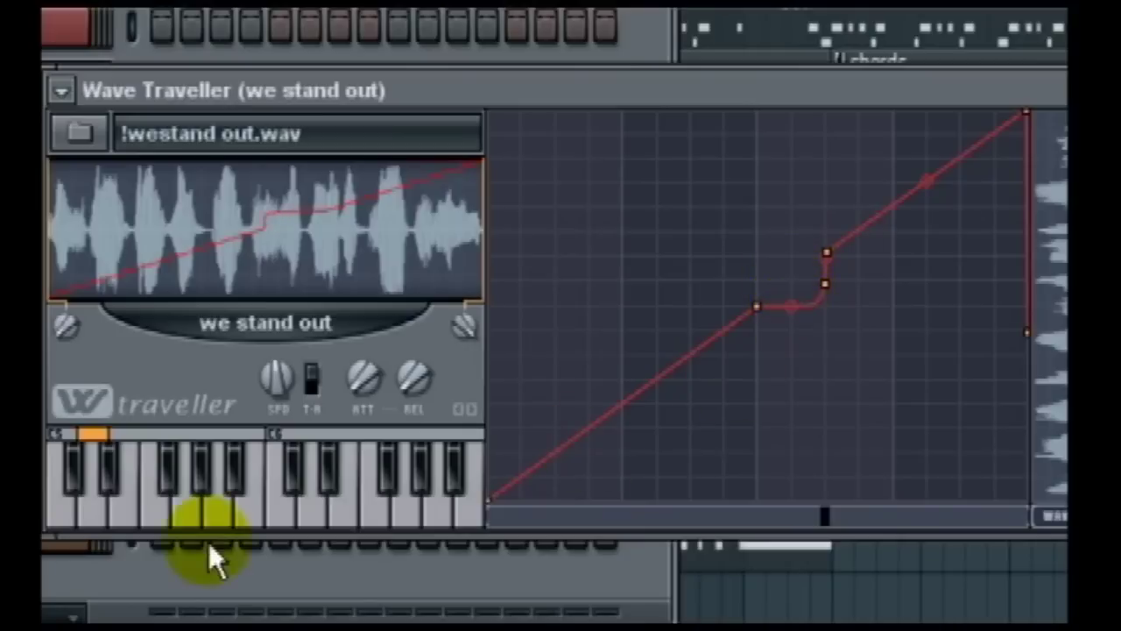
click(105, 519)
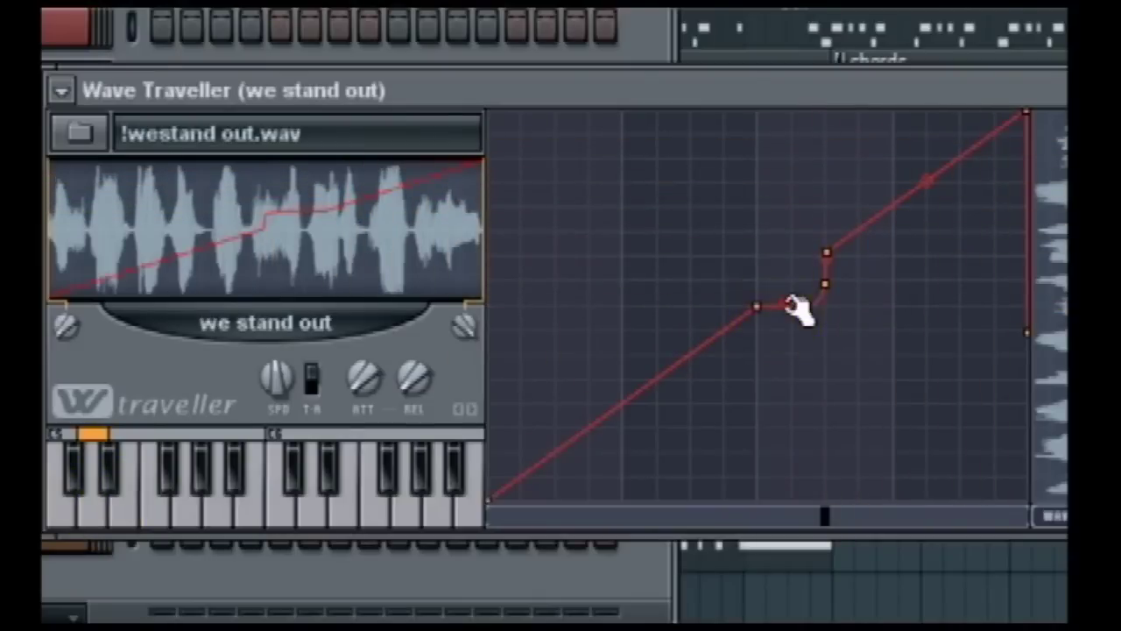
click(103, 520)
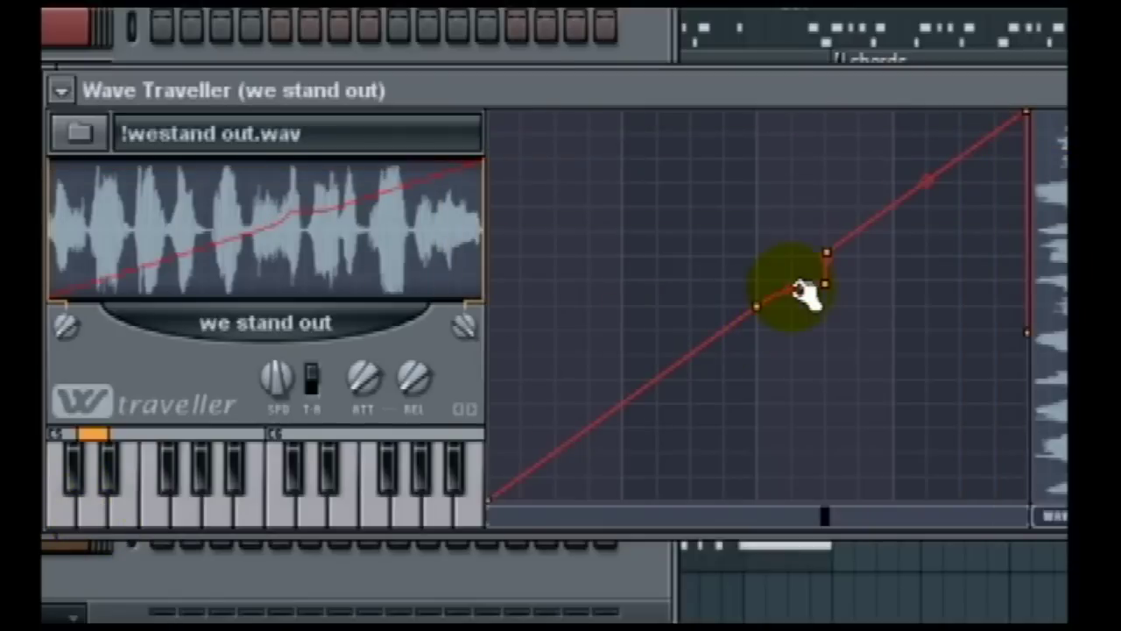
click(127, 519)
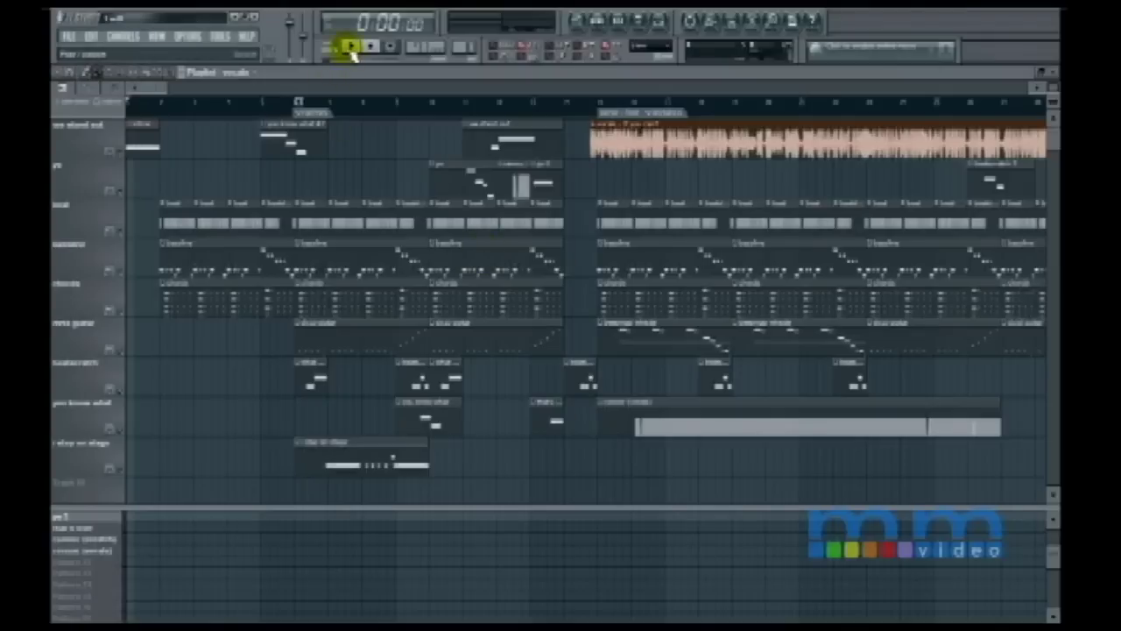
- Play the song from the start and follow its opening bars in a magnified playlist view up to the first you know what clip
click(352, 50)
drag(1054, 88, 1050, 93)
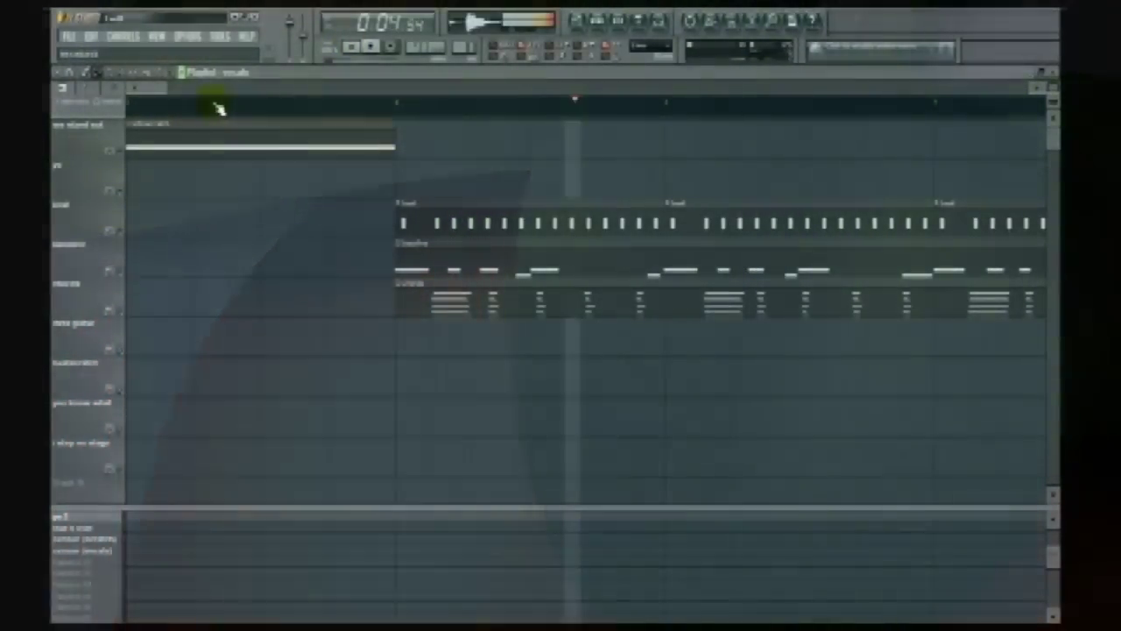
drag(166, 90, 196, 91)
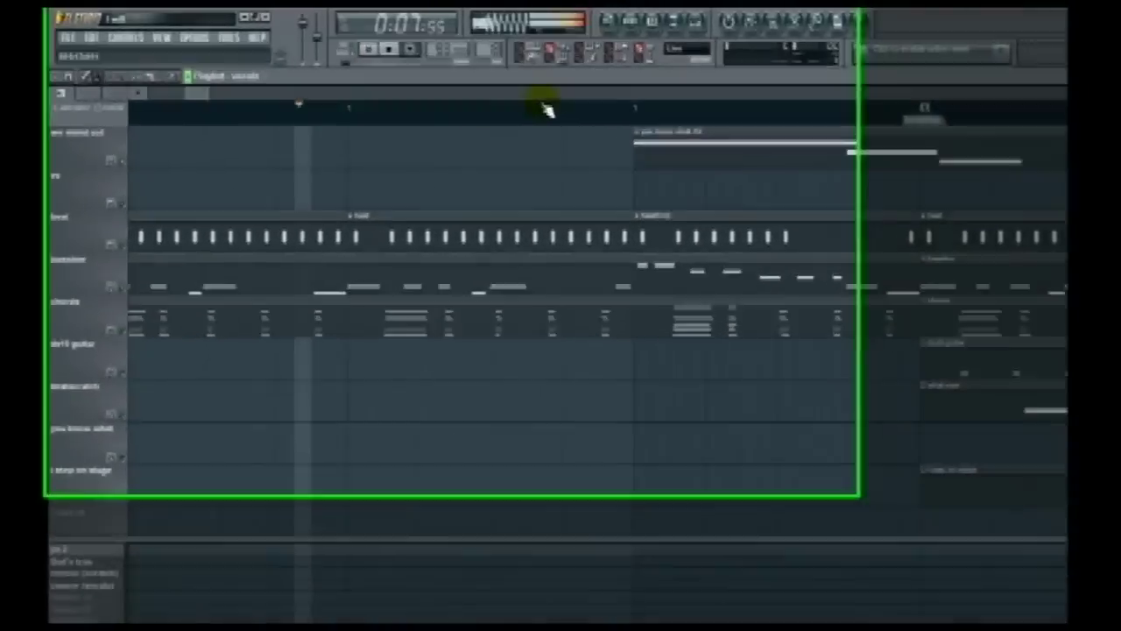
- Examine the you know what clip's notes and its intro scratch patch in Wave Traveller, then close them and return to the playlist
double_click(657, 144)
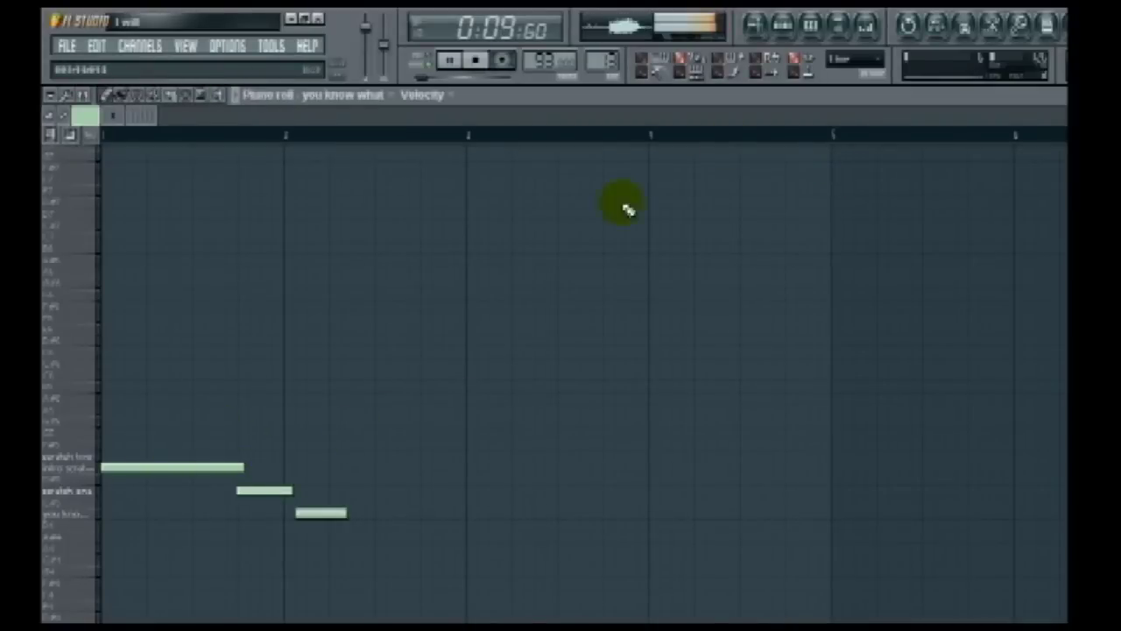
click(793, 32)
click(263, 435)
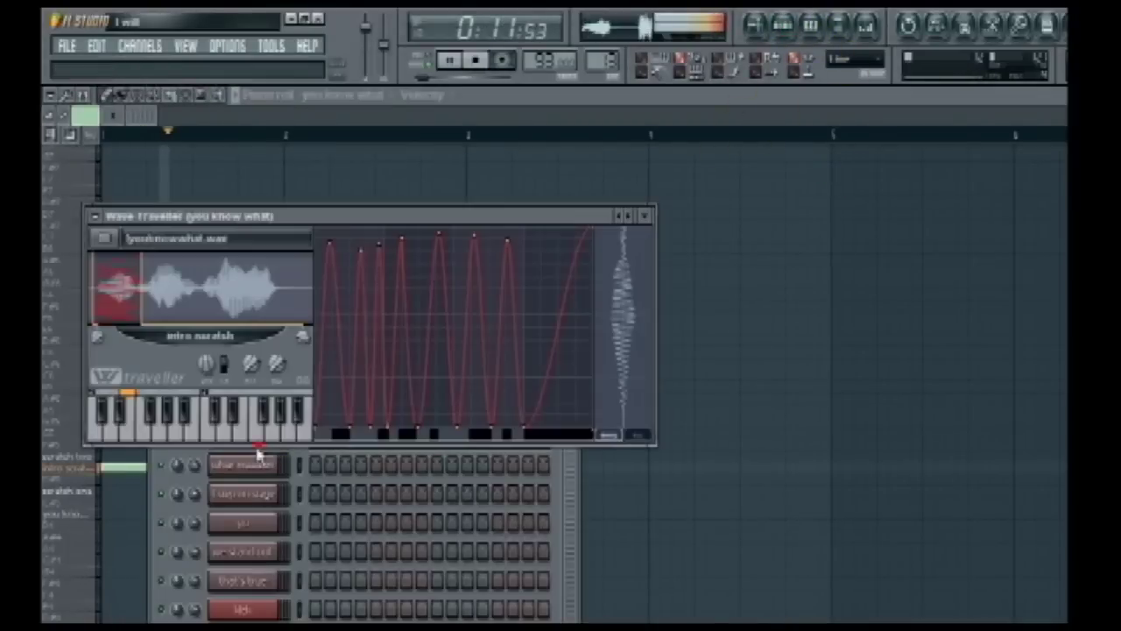
click(646, 217)
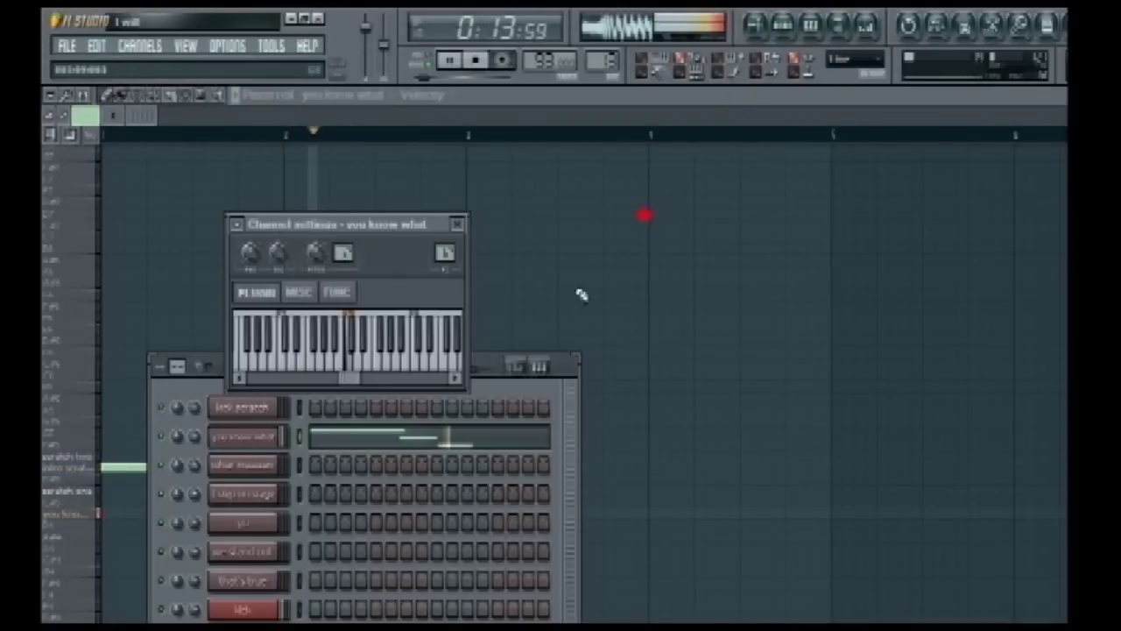
click(570, 365)
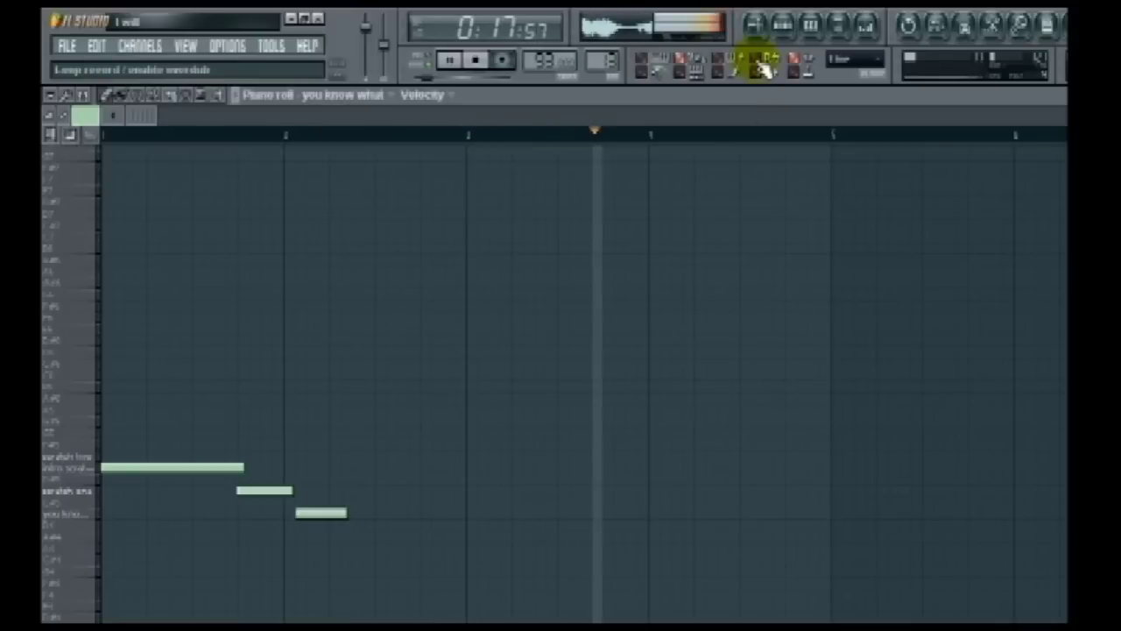
click(757, 25)
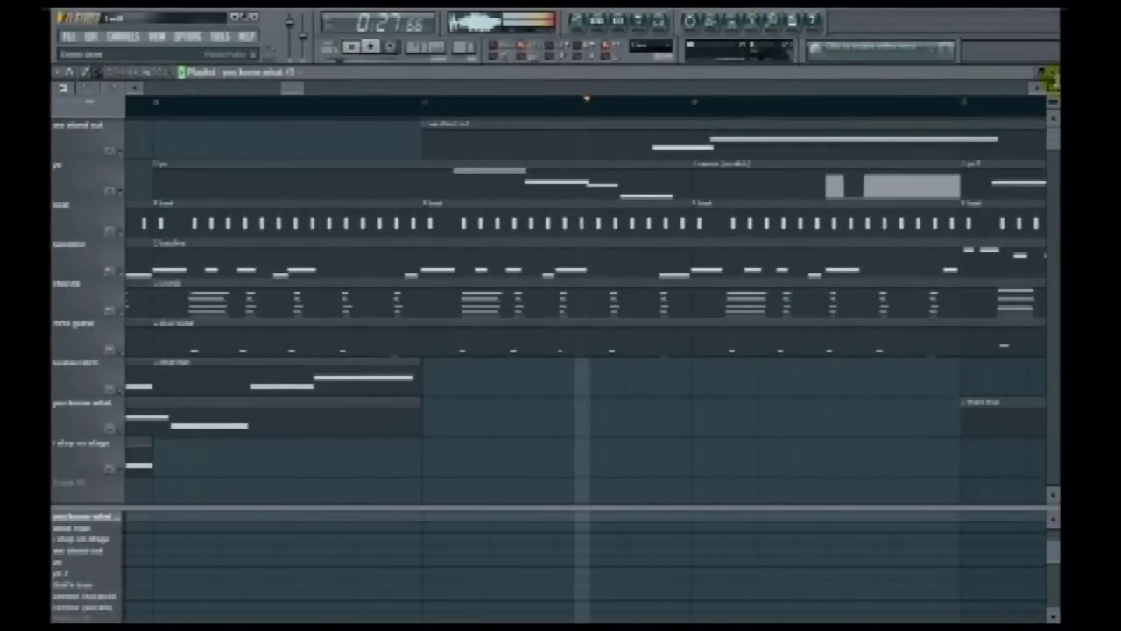
- Examine the notes of the beatscratch clip in the first verse and its kick scratch patch in Wave Traveller, then return to the playlist
click(1055, 87)
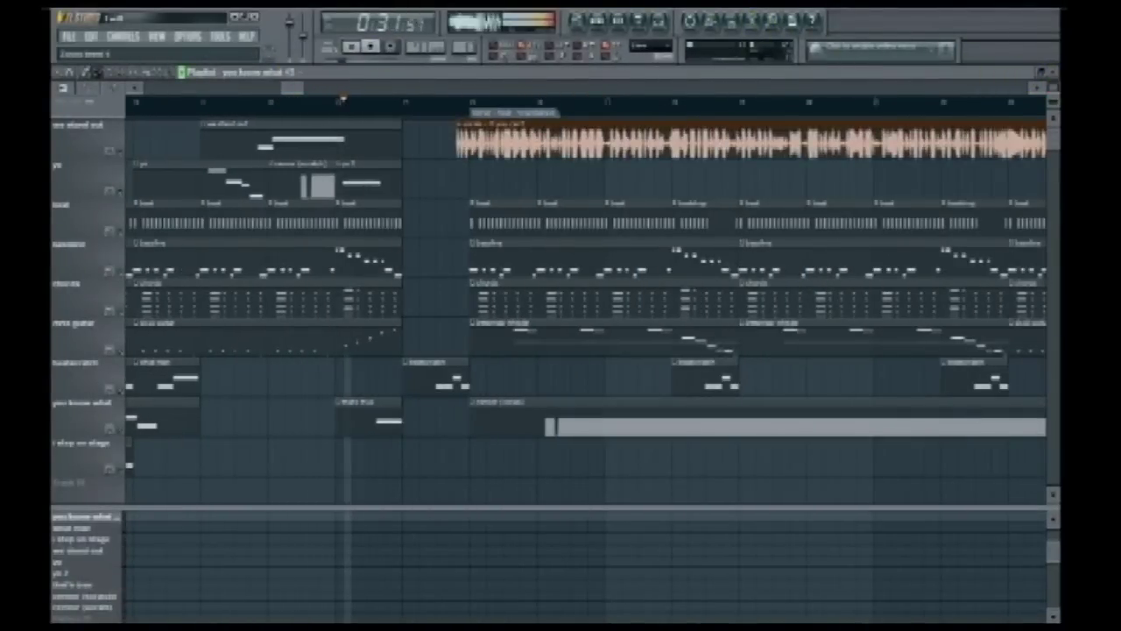
drag(1055, 87, 1055, 91)
drag(305, 92, 367, 92)
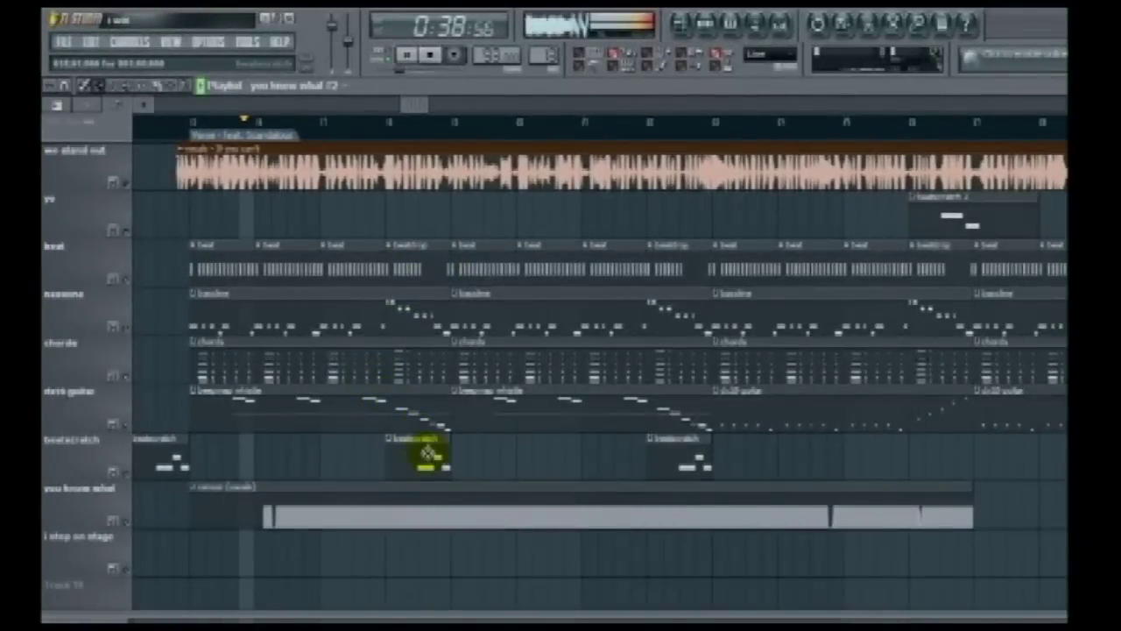
double_click(405, 421)
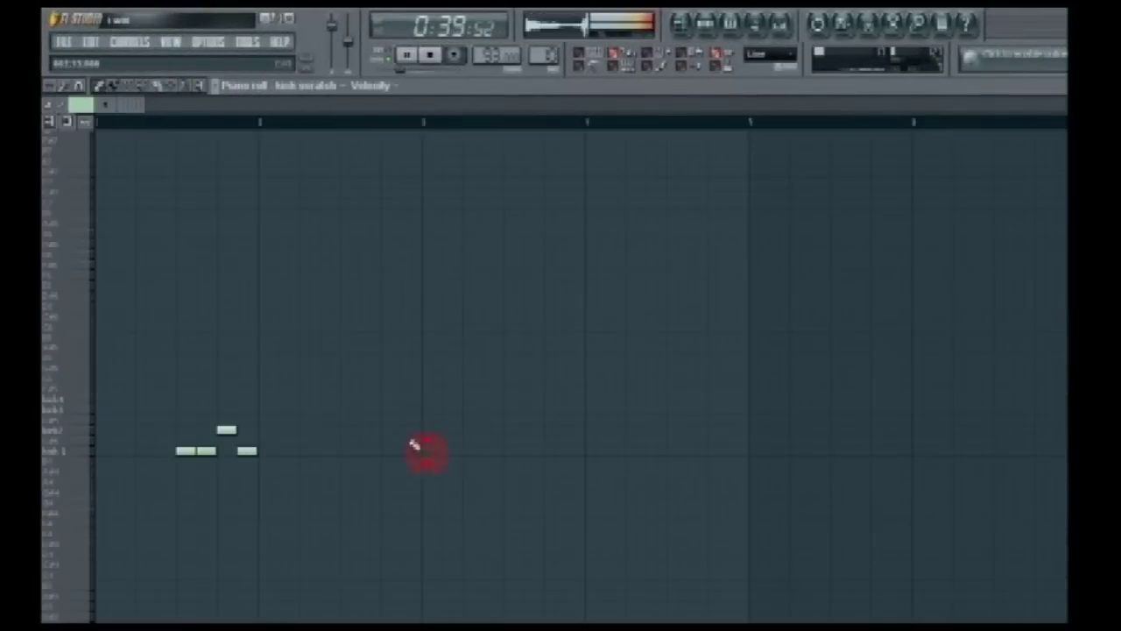
click(708, 25)
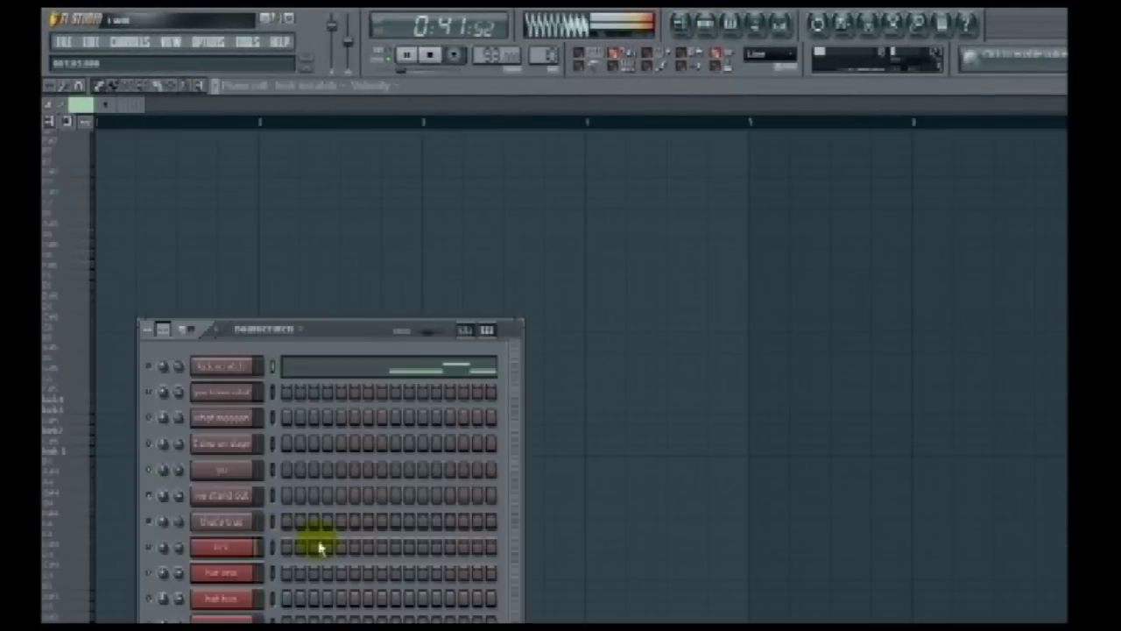
click(234, 371)
drag(361, 274, 697, 229)
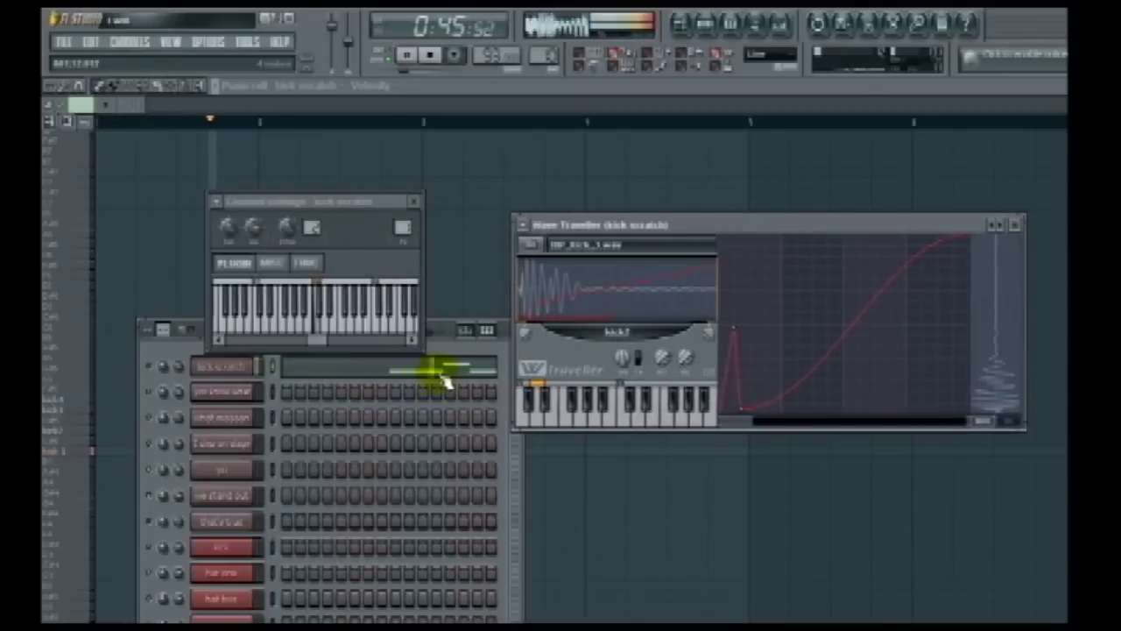
click(1016, 223)
click(415, 202)
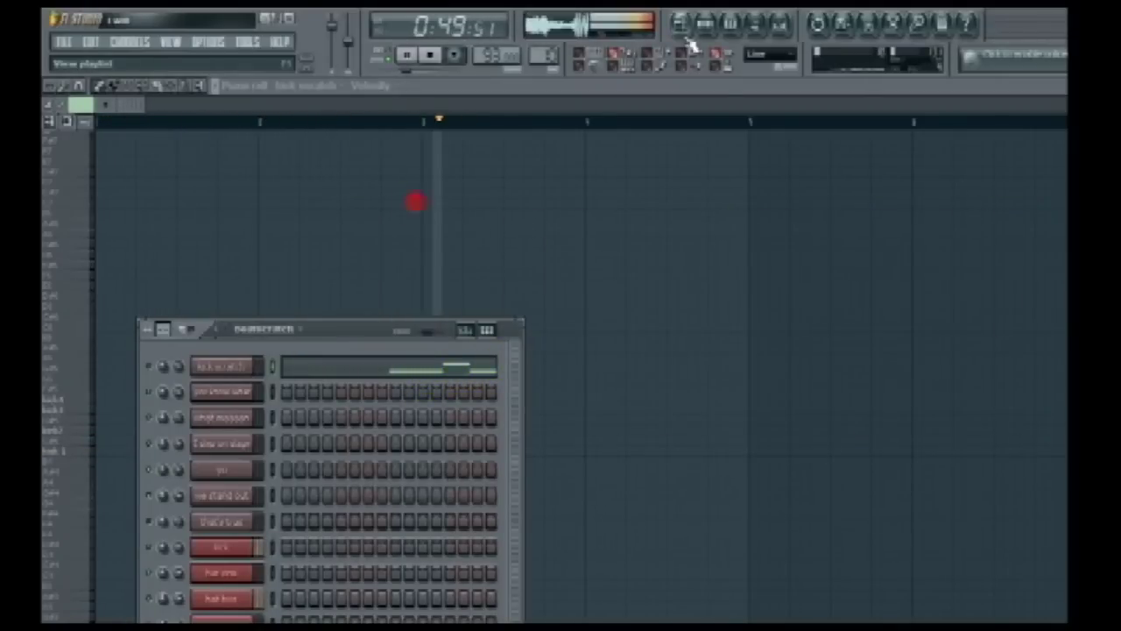
click(682, 25)
- Examine the notes of the beatscratch 2 clip and show the kick scratch channel's Wave Traveller patch while the song plays
drag(406, 105, 520, 105)
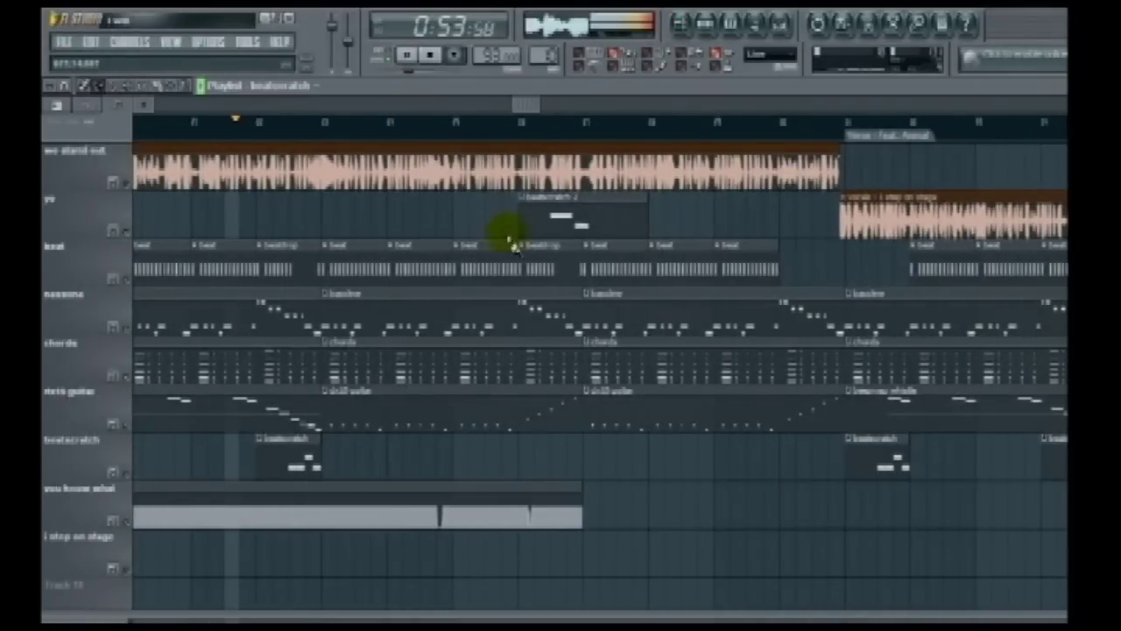
double_click(563, 219)
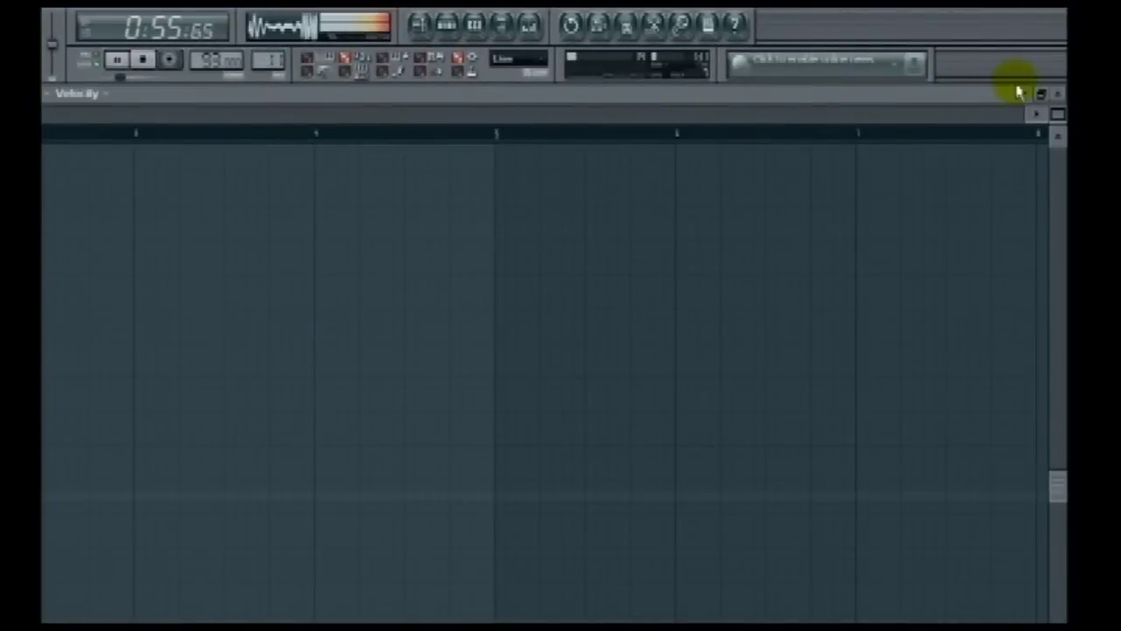
click(1057, 93)
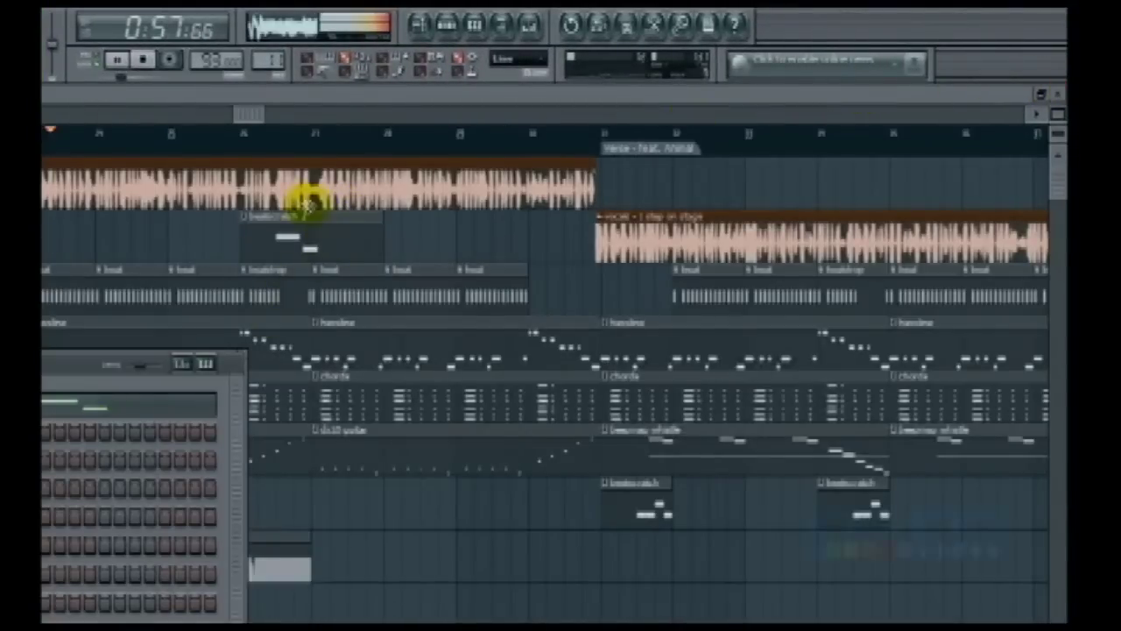
click(446, 25)
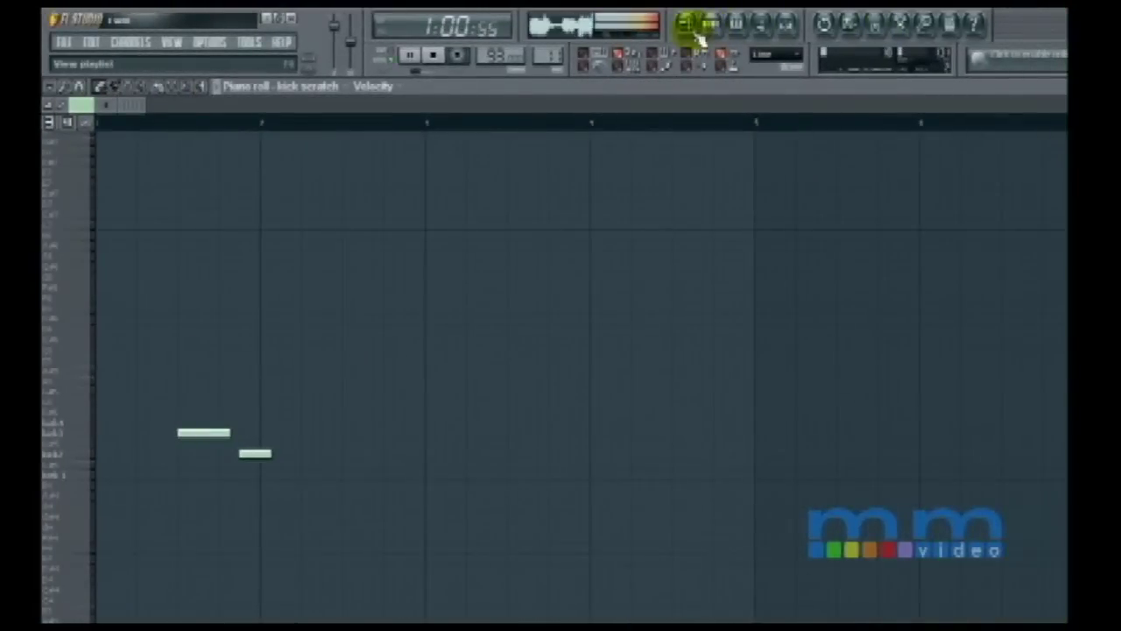
click(692, 30)
double_click(587, 211)
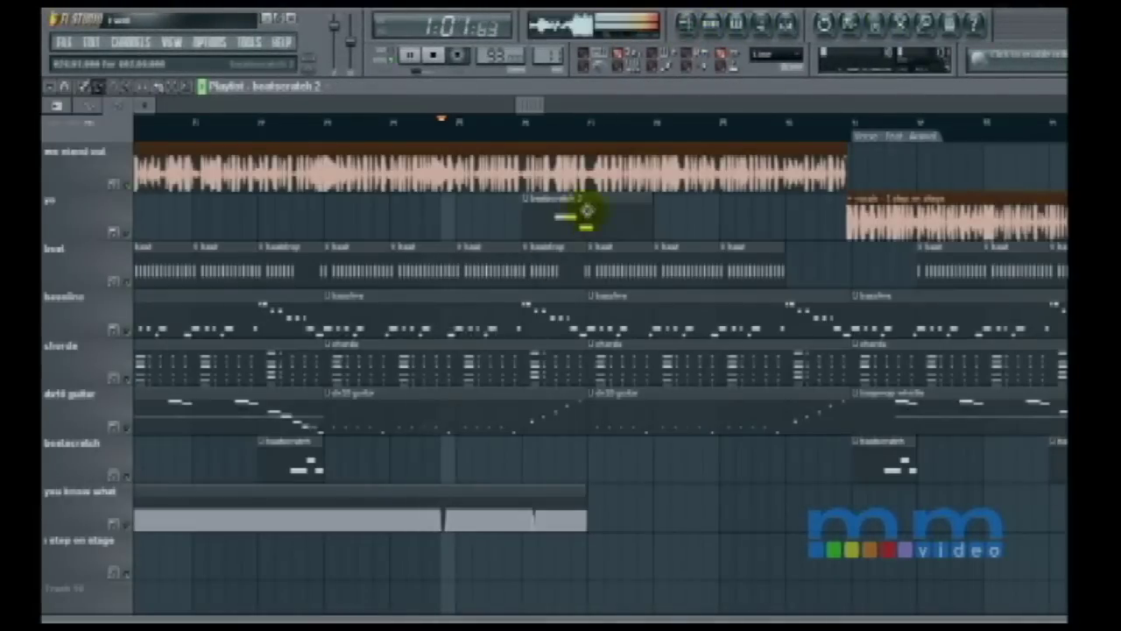
click(711, 33)
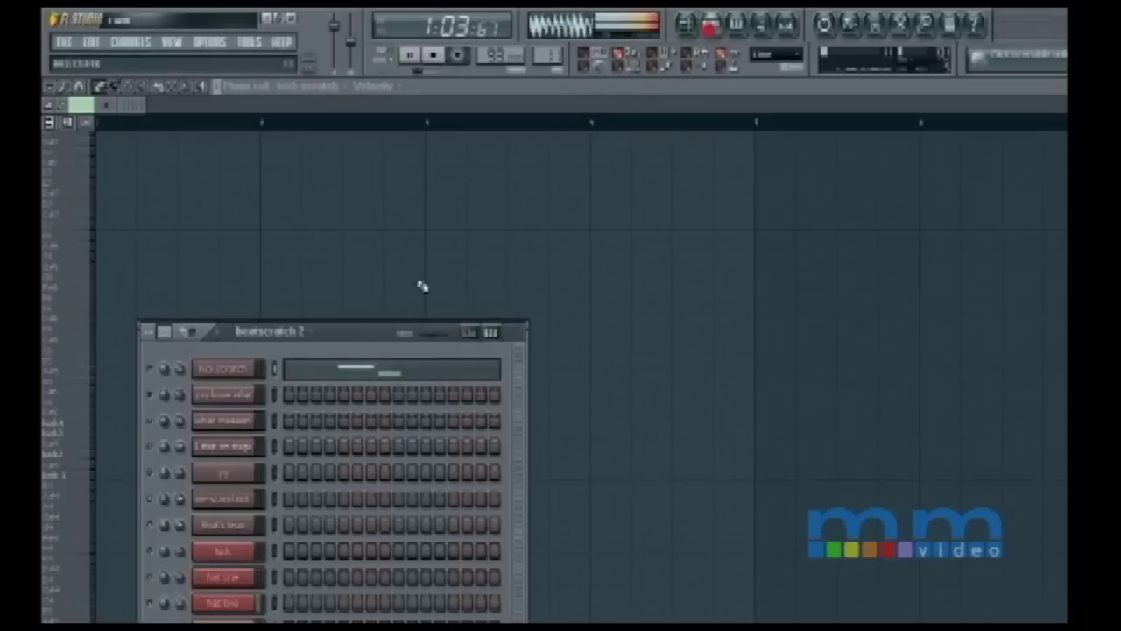
click(238, 369)
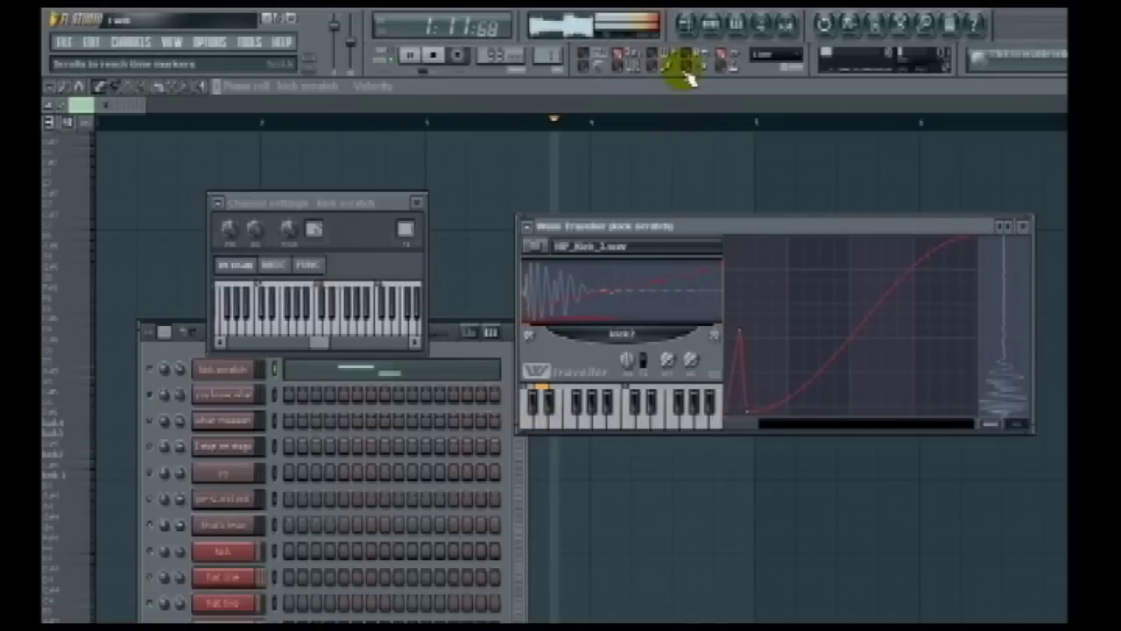
- Return to the playlist, follow playback into the second vocal verse and select the second beatscratch clip there
click(686, 22)
drag(534, 113, 627, 109)
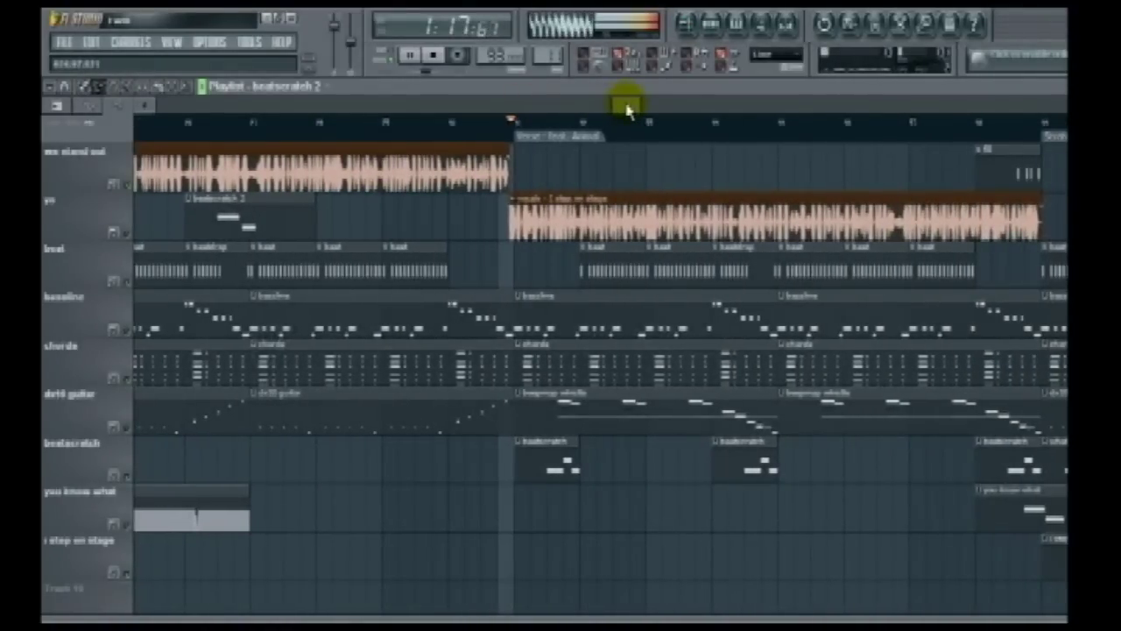
drag(626, 106, 706, 105)
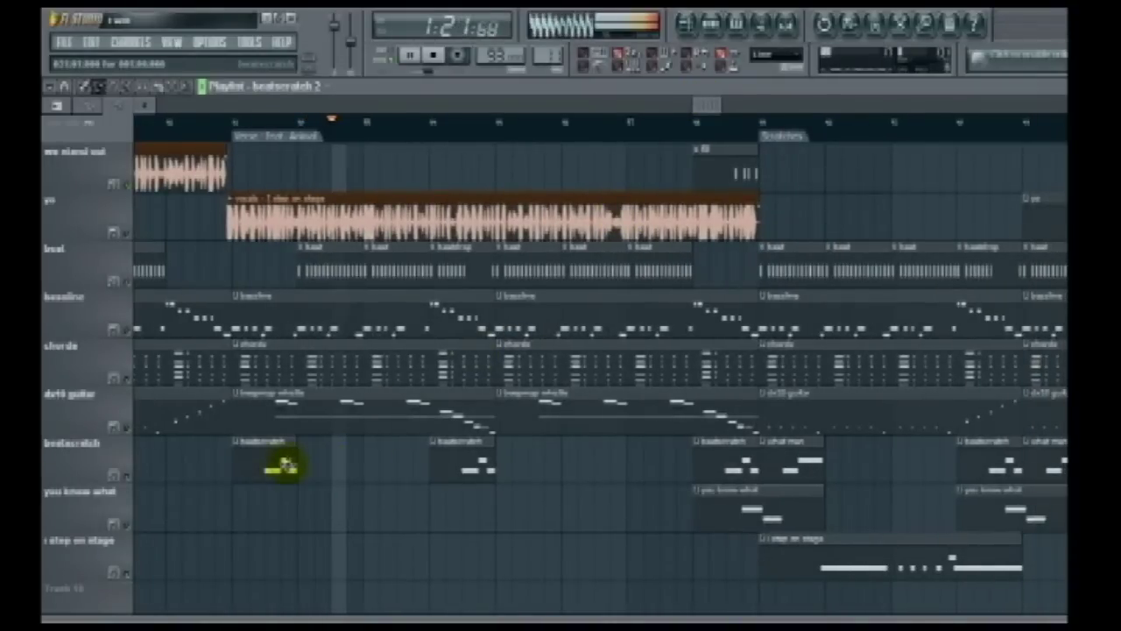
click(447, 463)
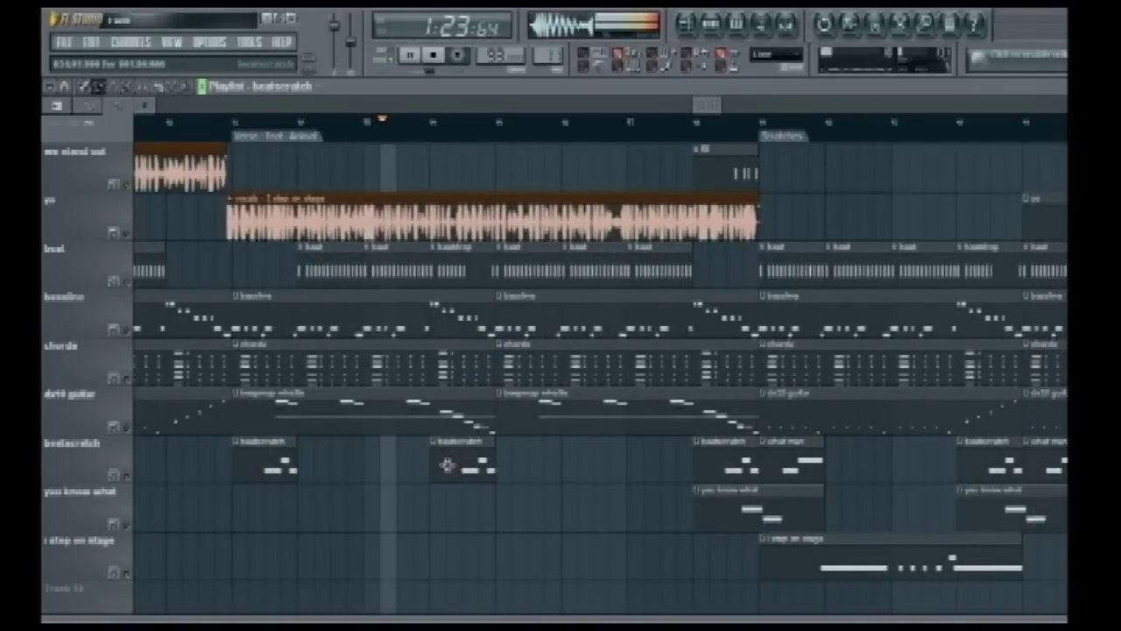
- Try filling the gap after the verse's second beatscratch clip with three more beatscratch clips, and remove them again
click(567, 463)
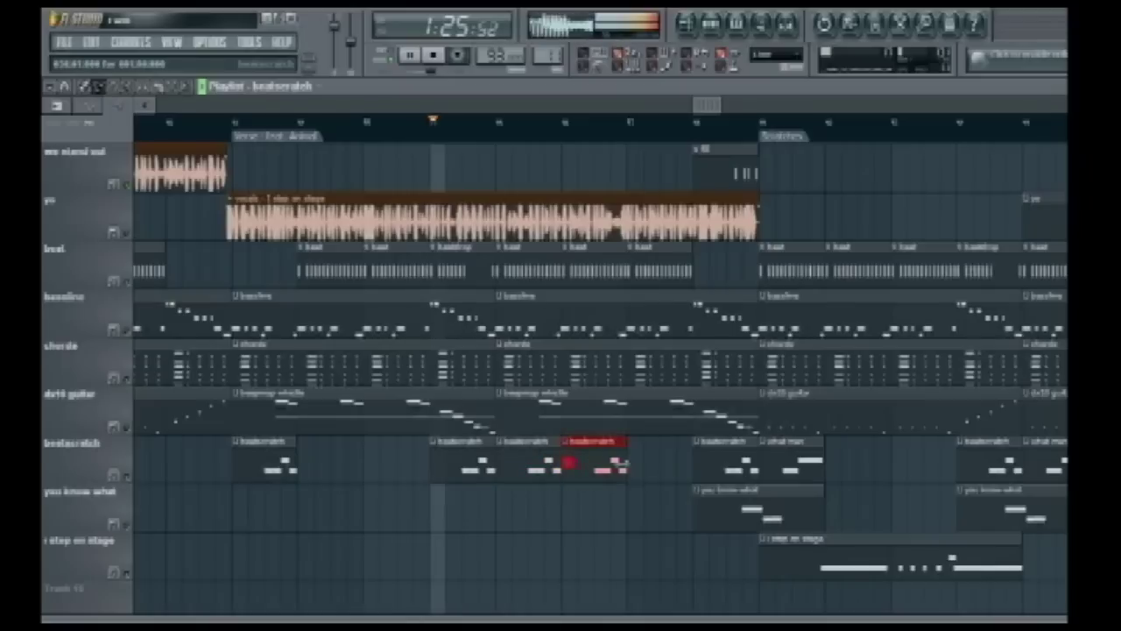
click(634, 469)
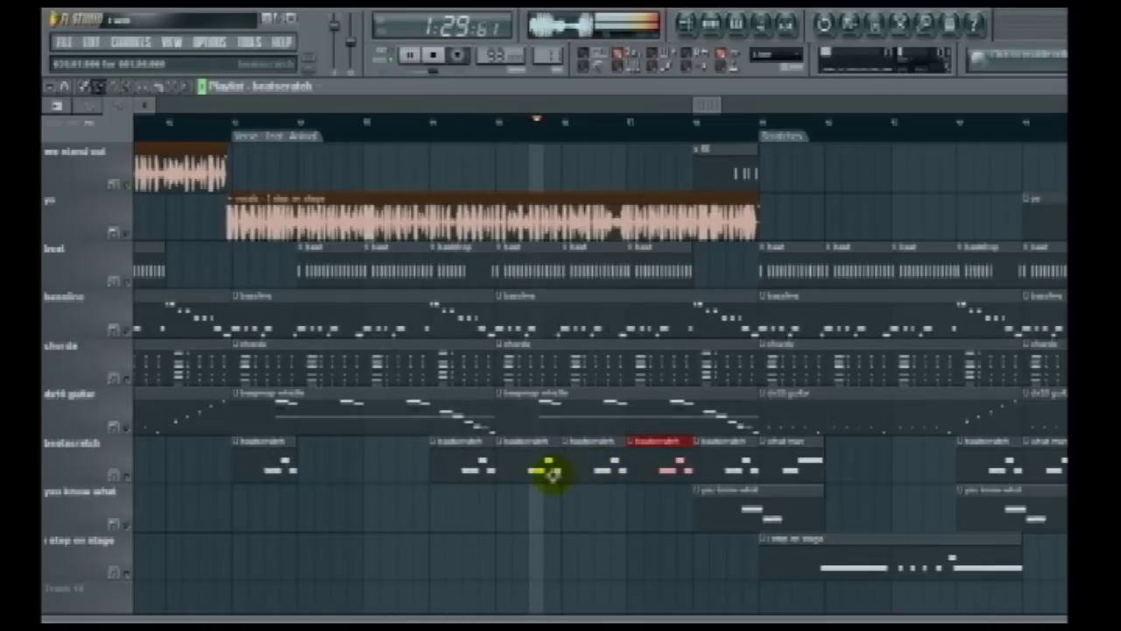
right_click(648, 474)
right_click(605, 476)
right_click(559, 479)
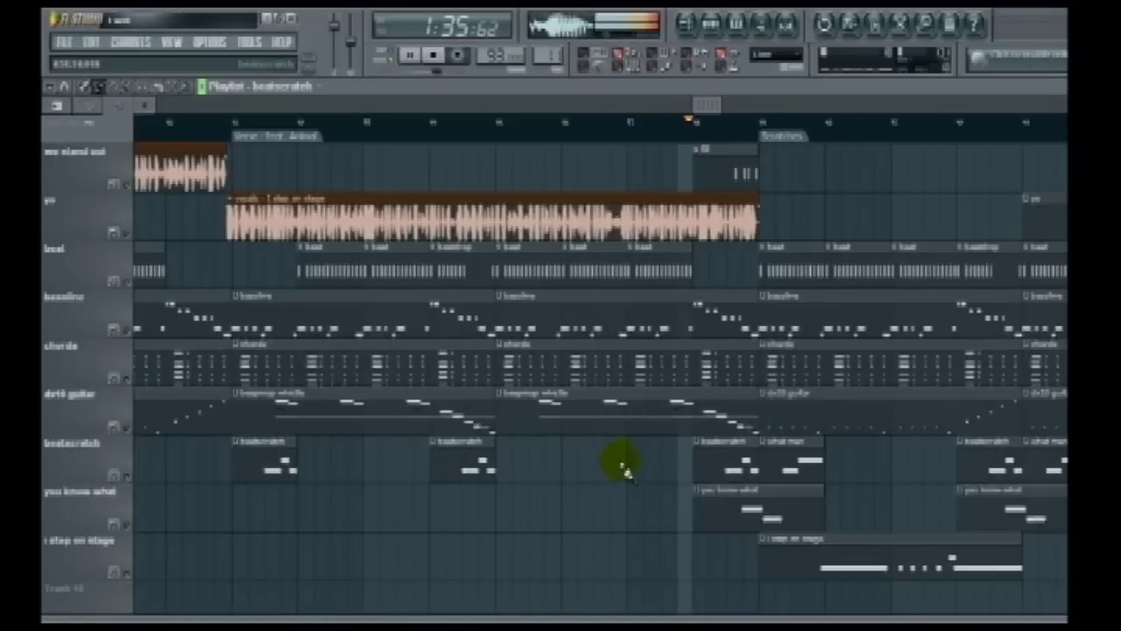
- Try an extra copy of the what man clip on the beatscratch track in the empty bars of the Scratches section
drag(708, 105, 775, 112)
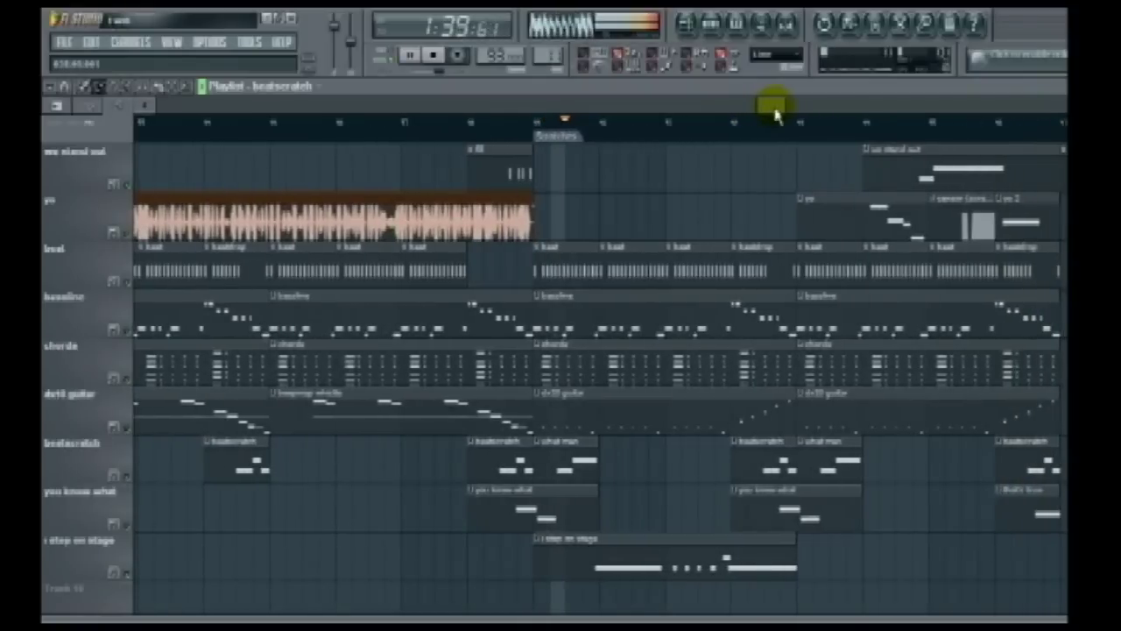
drag(776, 112, 816, 114)
click(666, 460)
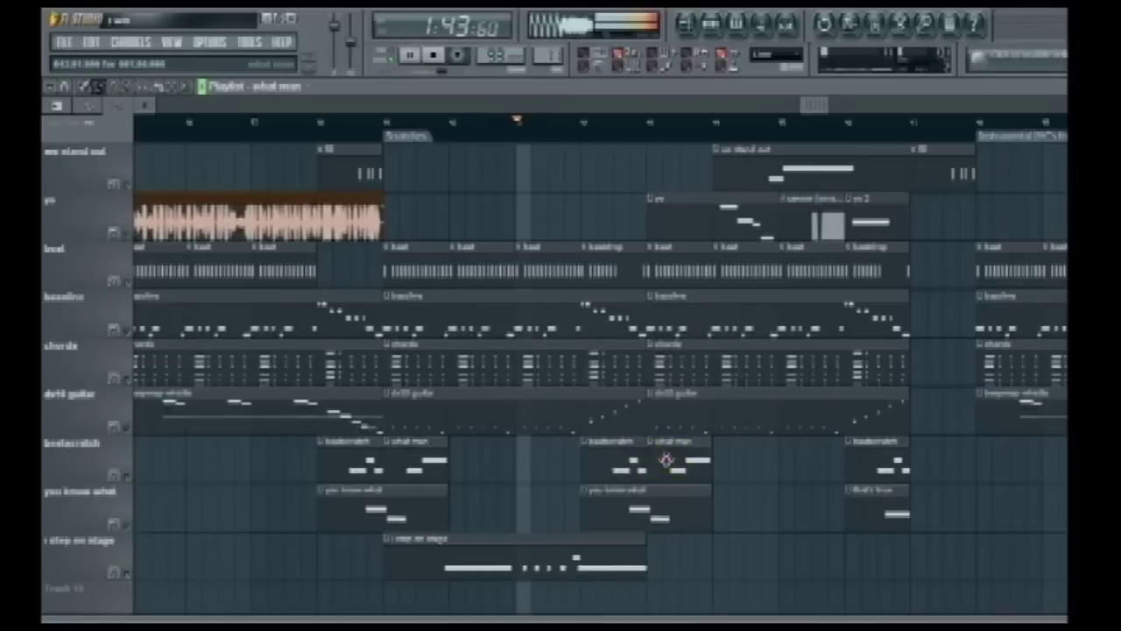
click(536, 480)
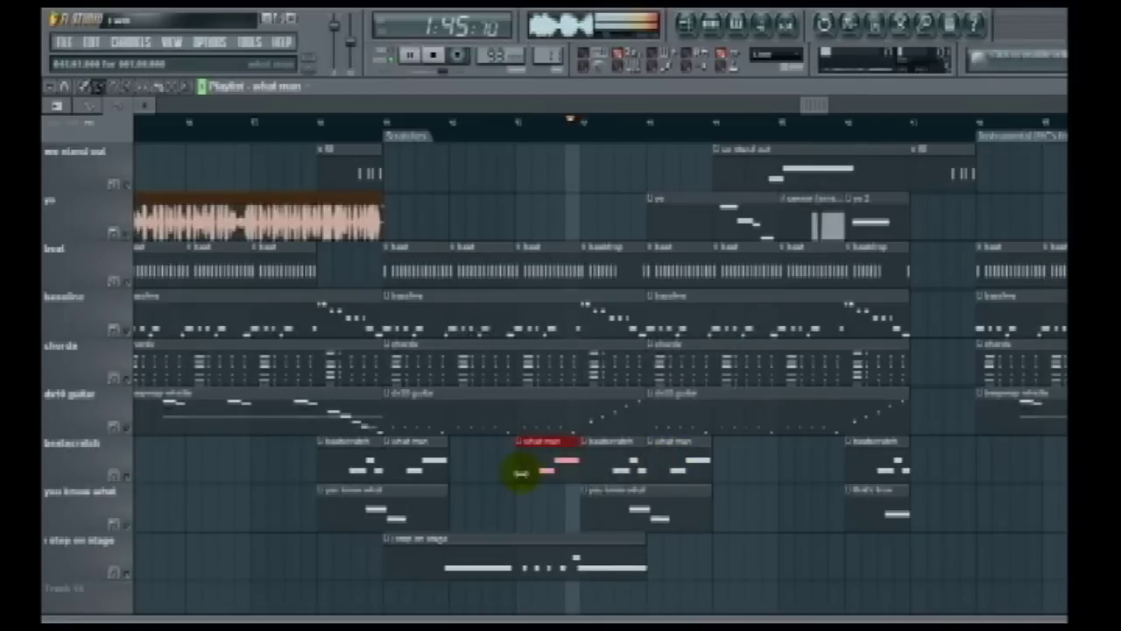
- Try copies of the you know what and that's true clips on the i step on stage track, and delete them again
click(668, 517)
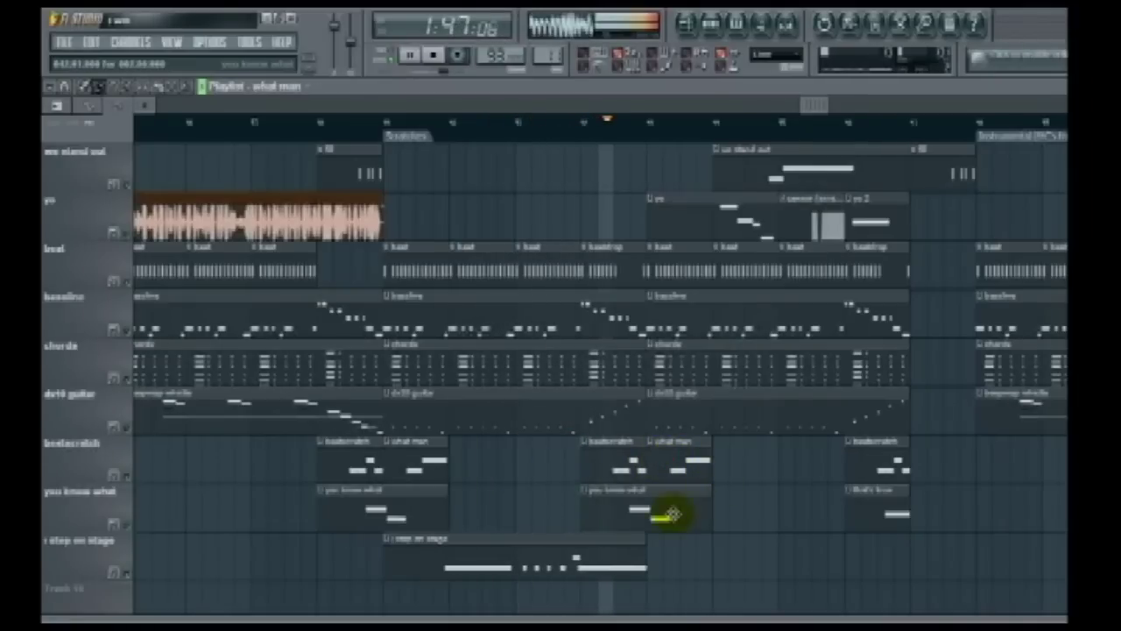
click(692, 471)
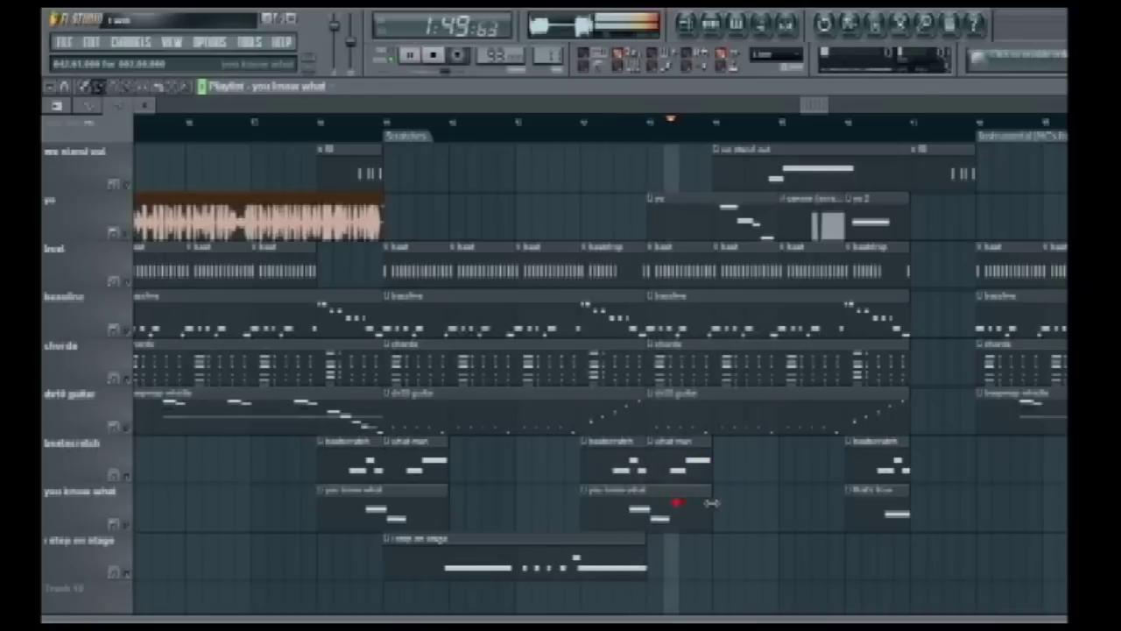
click(706, 510)
click(666, 569)
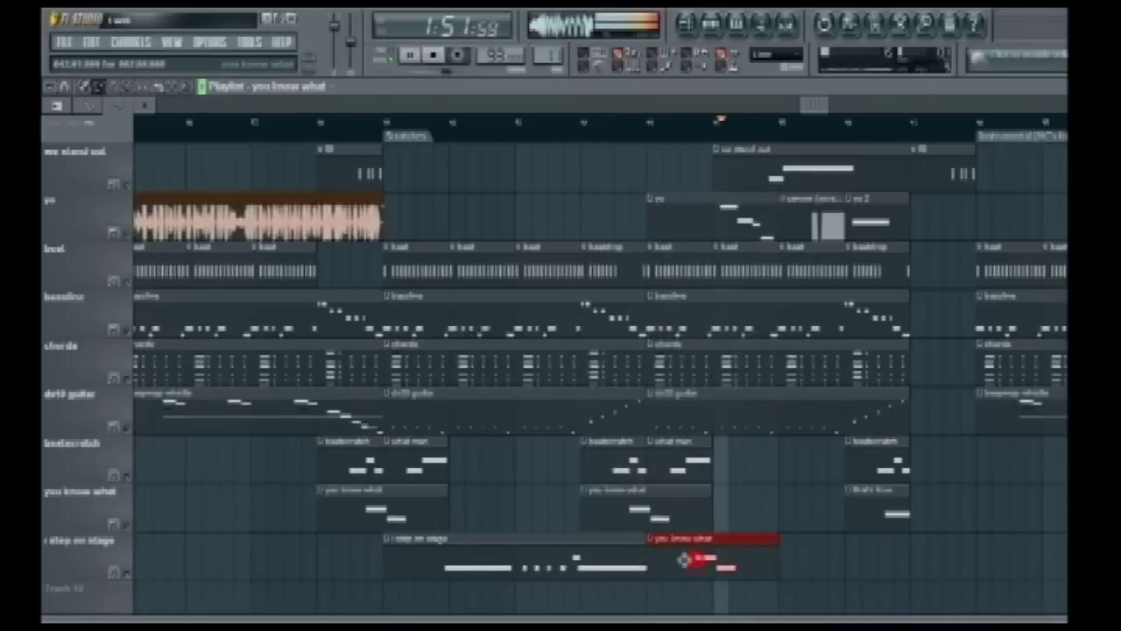
right_click(749, 541)
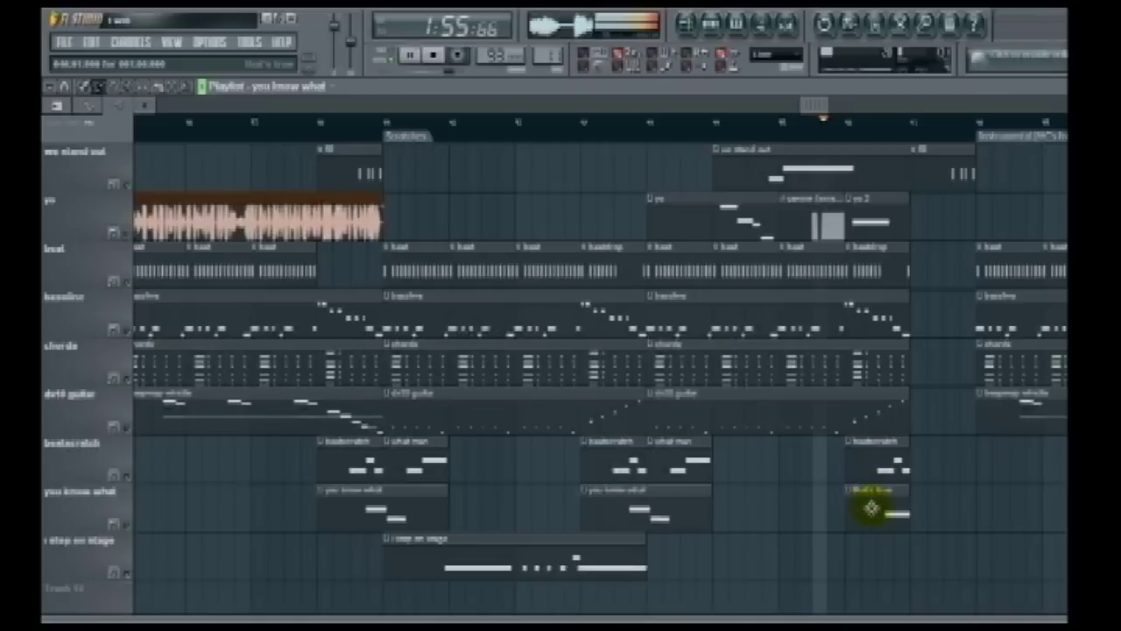
click(872, 508)
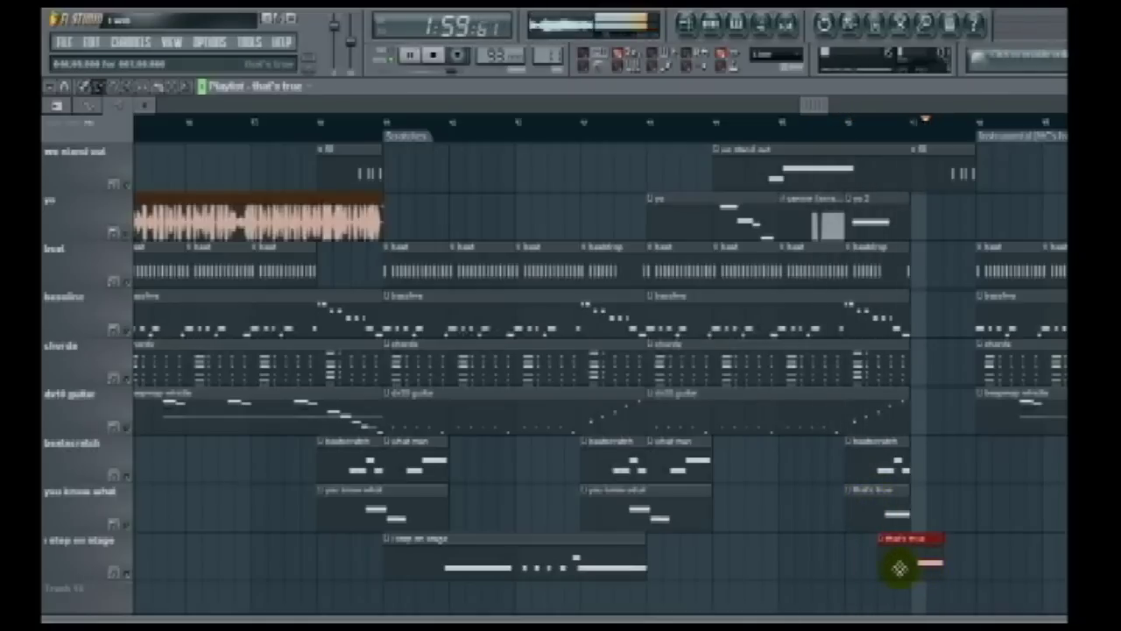
right_click(900, 569)
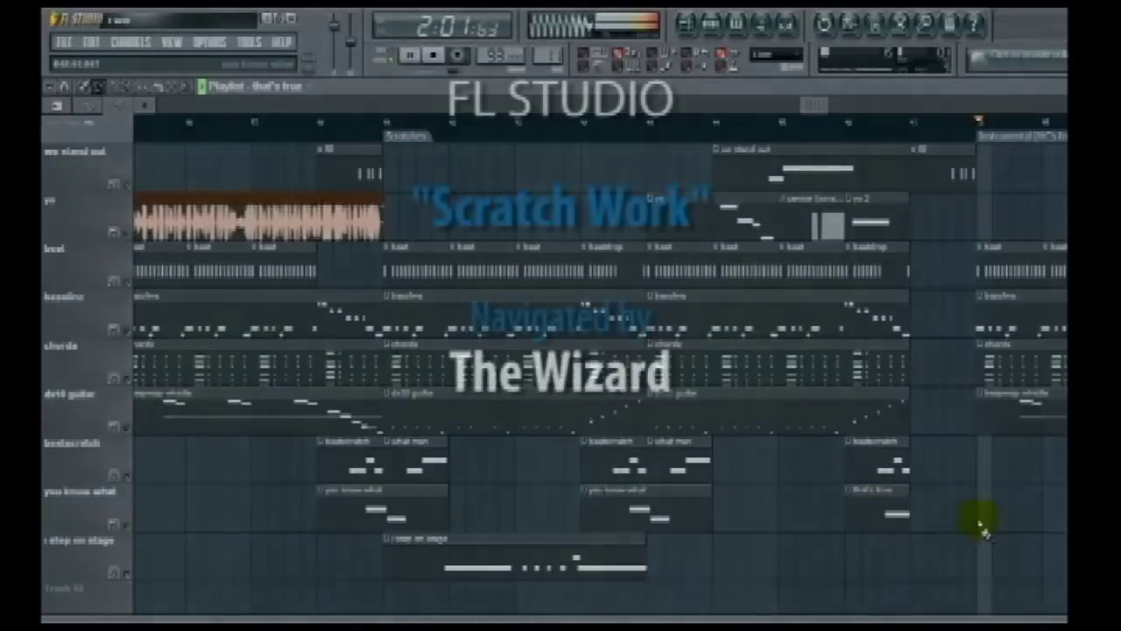